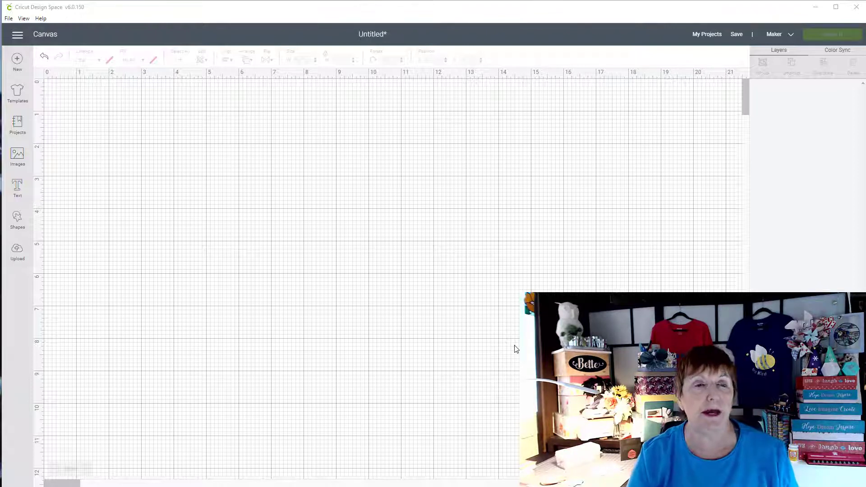
Step: Add a circle from Shapes and move it to the upper right of the canvas
click(17, 222)
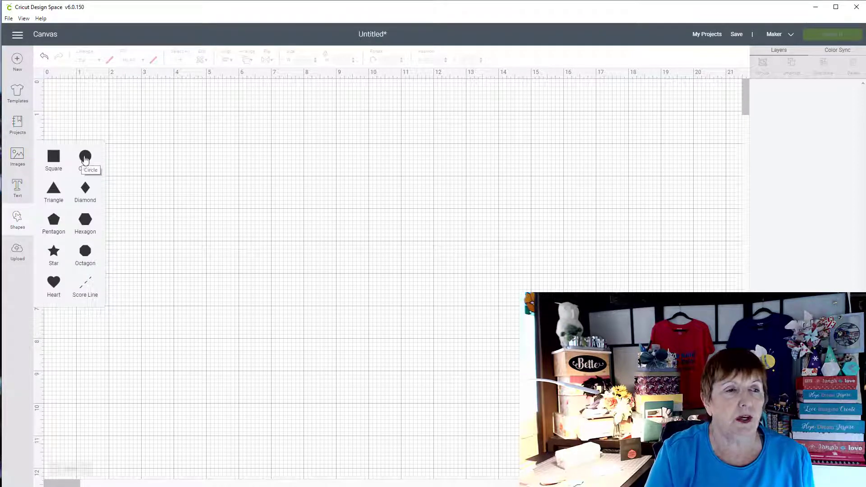
click(85, 159)
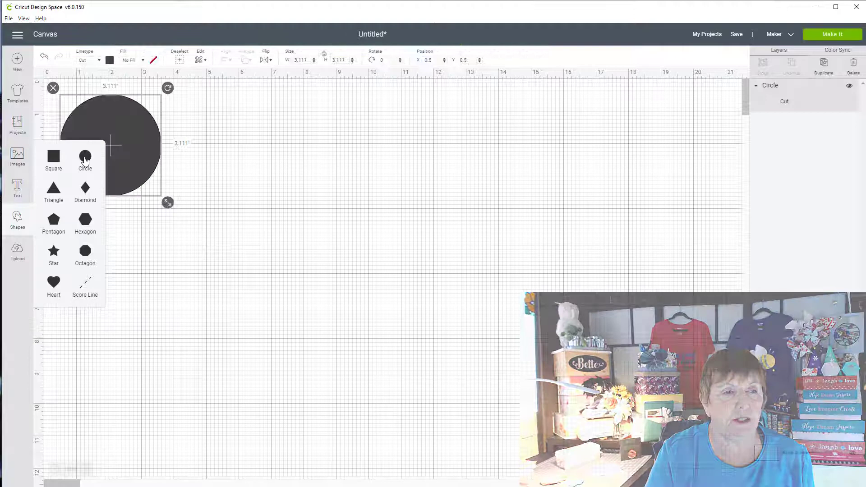
drag(126, 151, 599, 169)
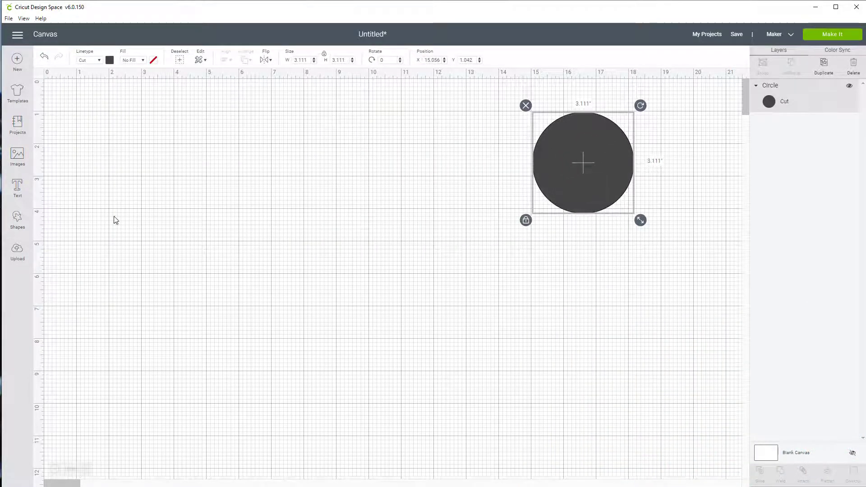
Step: Add a star and colour it golden yellow from Material colors
click(16, 219)
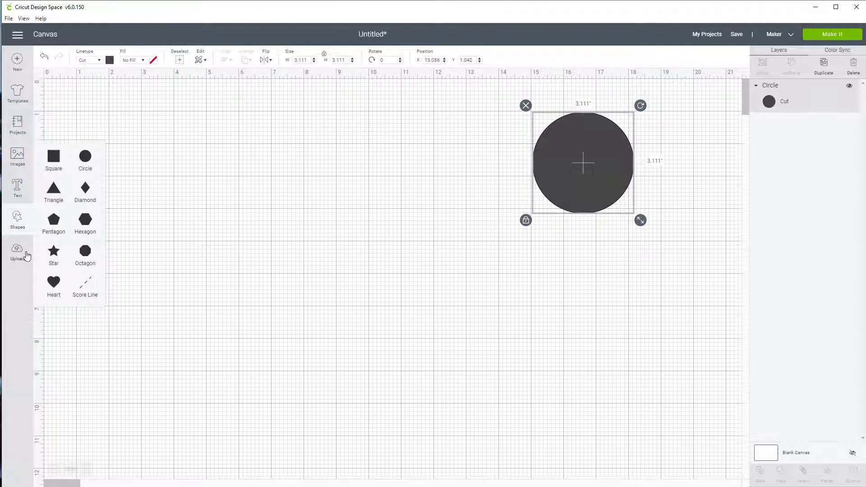
click(54, 255)
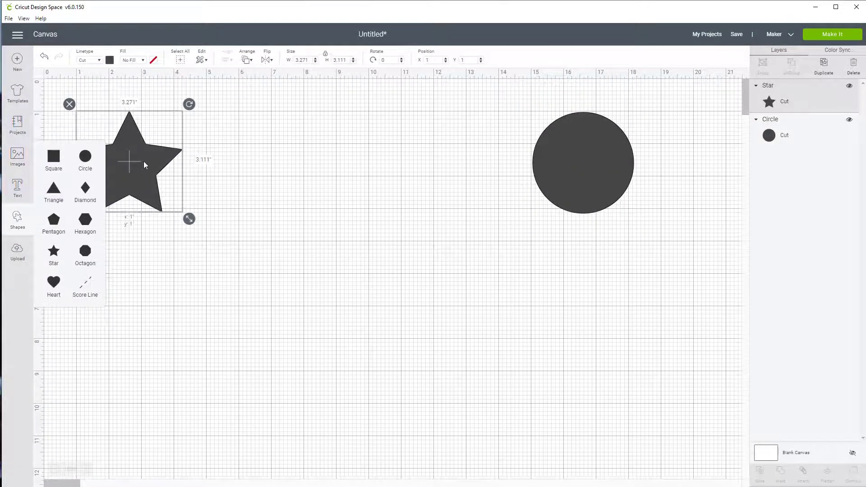
drag(145, 165, 413, 355)
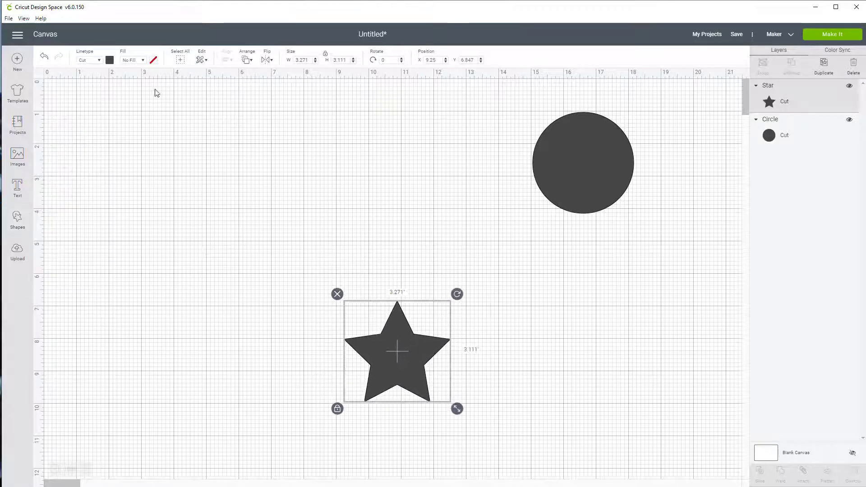
click(110, 61)
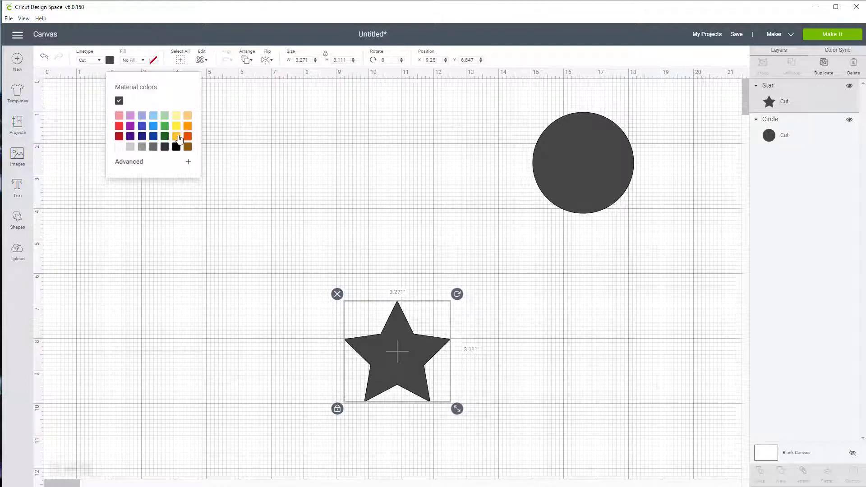
click(176, 136)
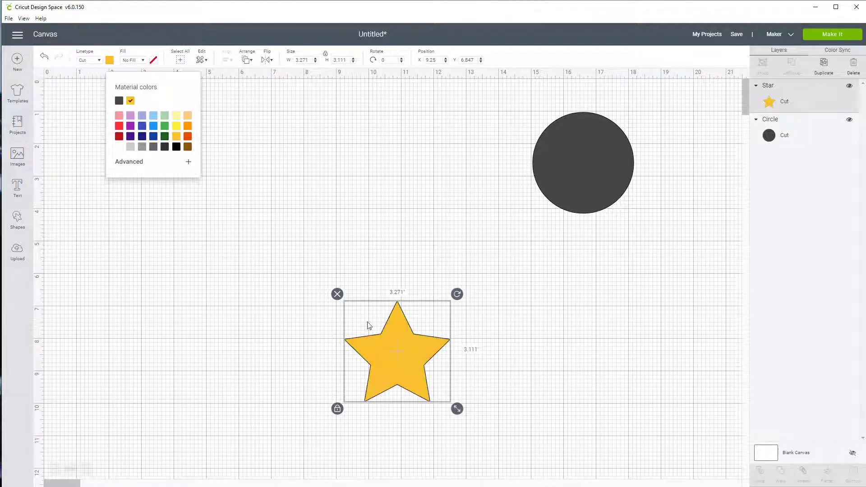
drag(386, 347, 162, 381)
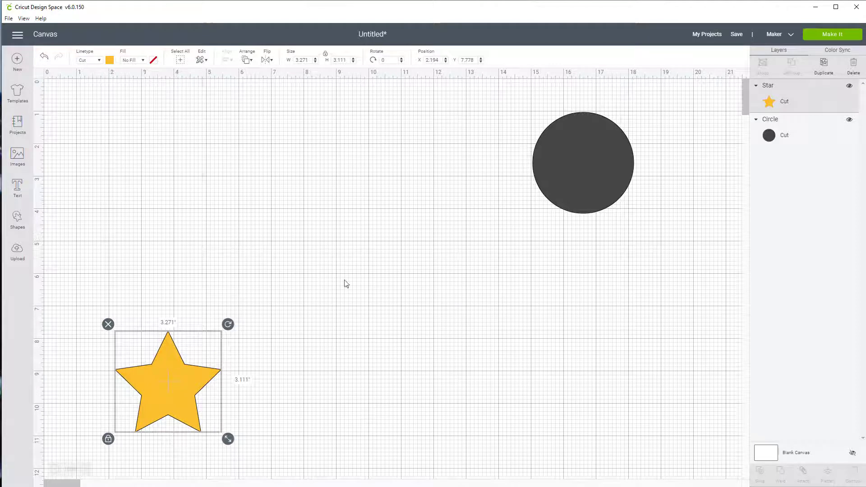
Step: Colour the circle light yellow and move it top centre, with the star top-left
click(549, 172)
drag(572, 167, 196, 200)
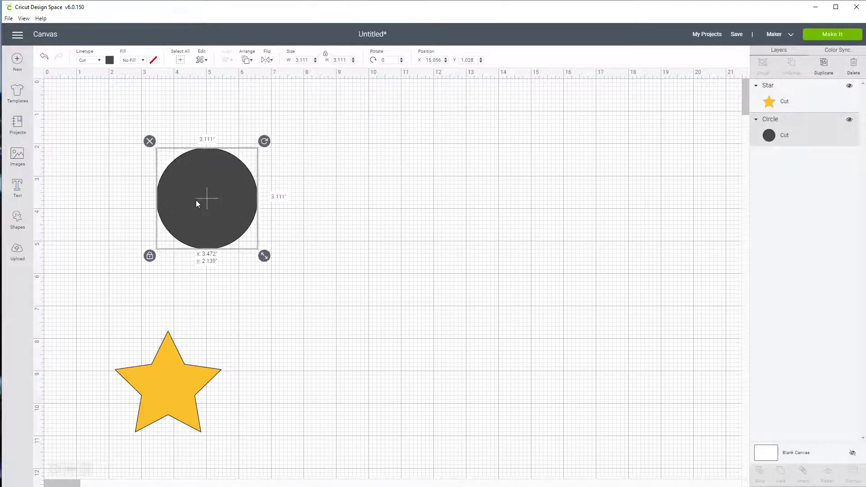
click(109, 61)
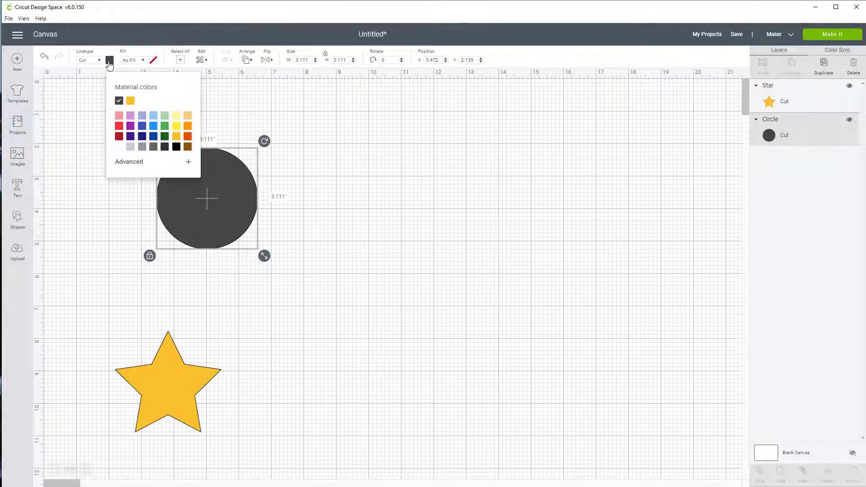
click(175, 118)
drag(234, 212, 366, 181)
click(341, 287)
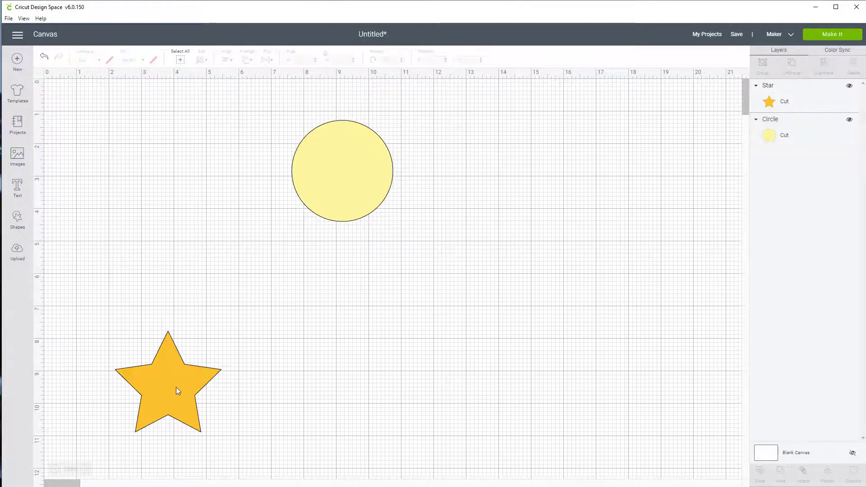
drag(176, 387, 160, 170)
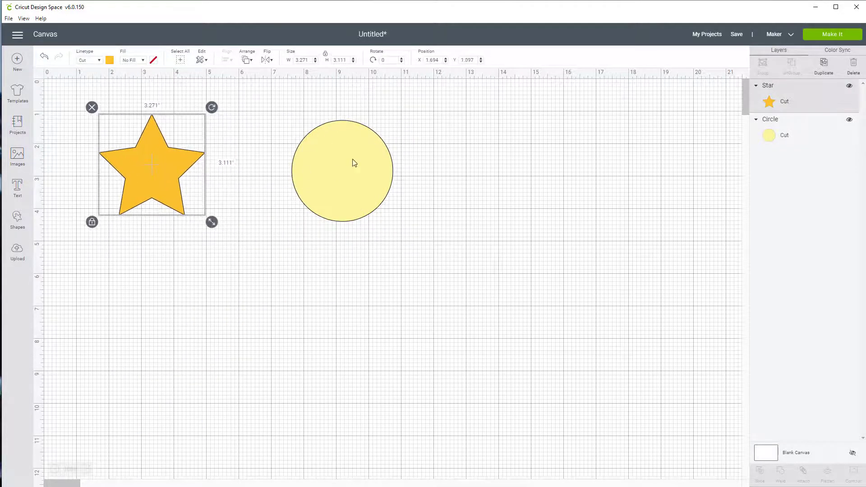
Step: Duplicate the yellow circle and colour the copy light orange
click(341, 179)
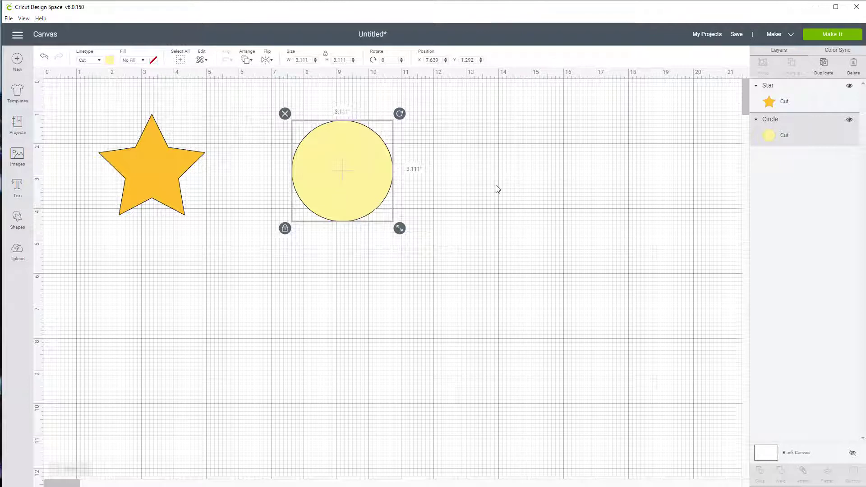
click(824, 66)
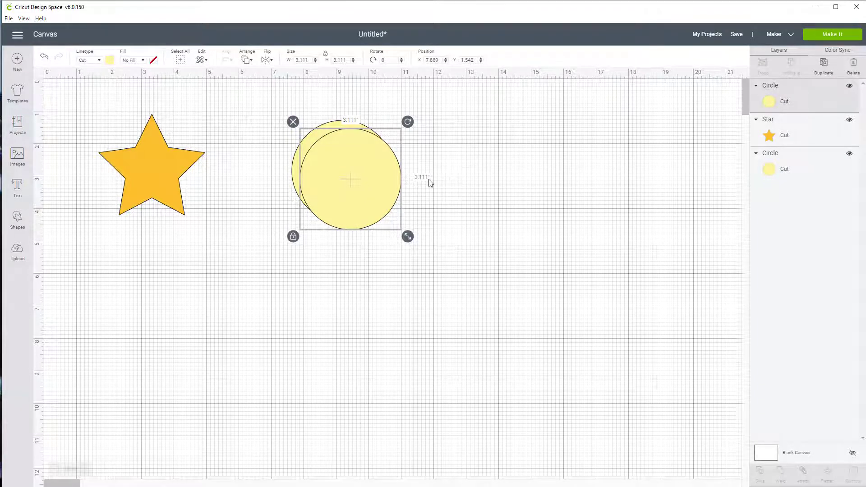
drag(381, 193, 517, 193)
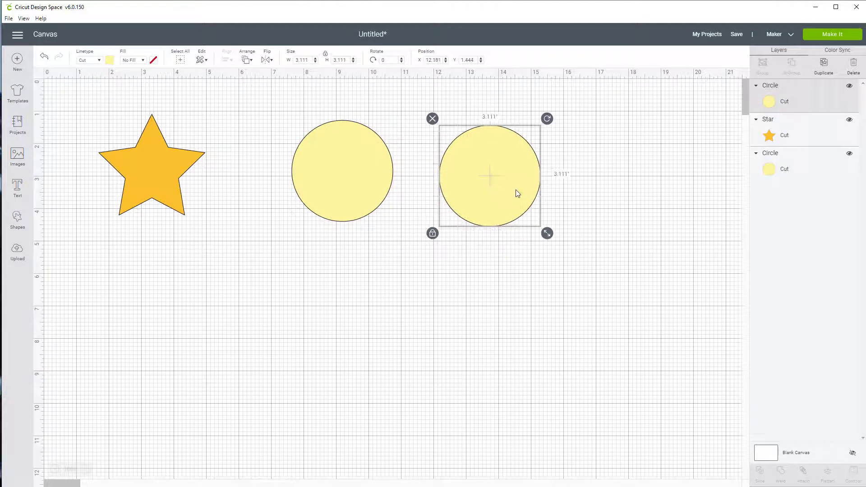
click(110, 61)
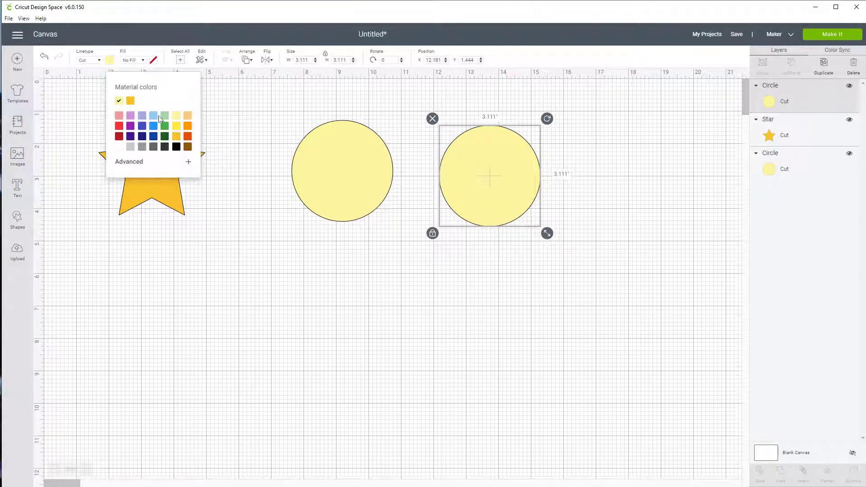
click(185, 118)
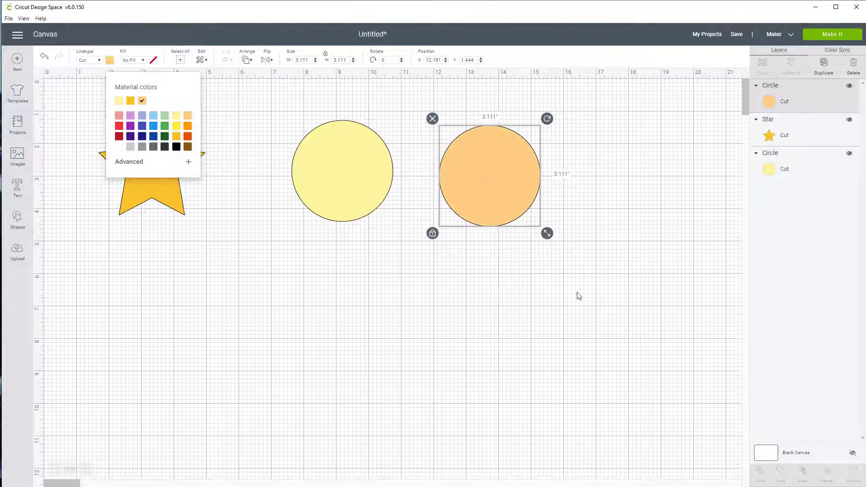
click(549, 244)
Step: Duplicate the orange circle; put one copy top right and overlap the other onto the yellow circle
click(504, 189)
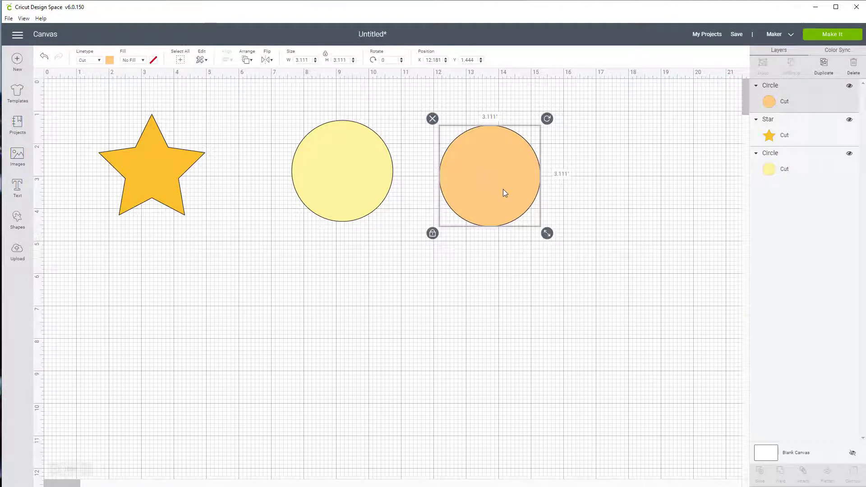
click(823, 64)
drag(523, 181, 693, 142)
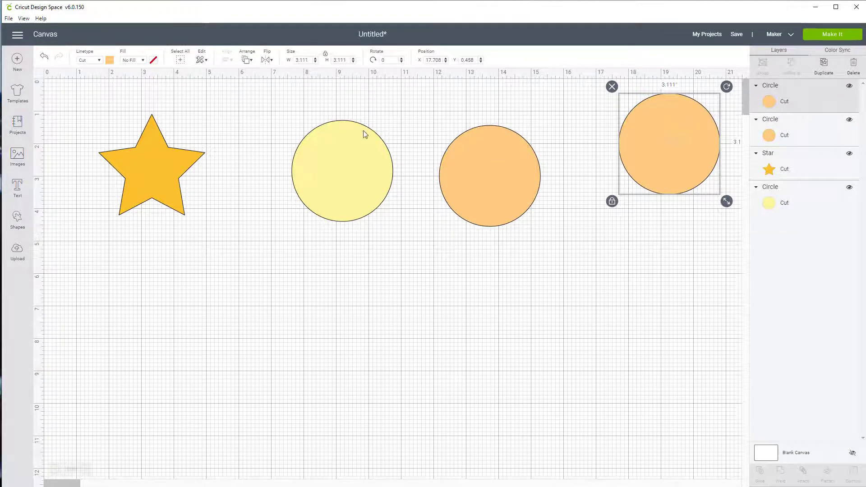
click(496, 176)
drag(495, 175, 362, 172)
Step: Marquee-select the orange and yellow circles and apply Align > Center Vertically
click(458, 171)
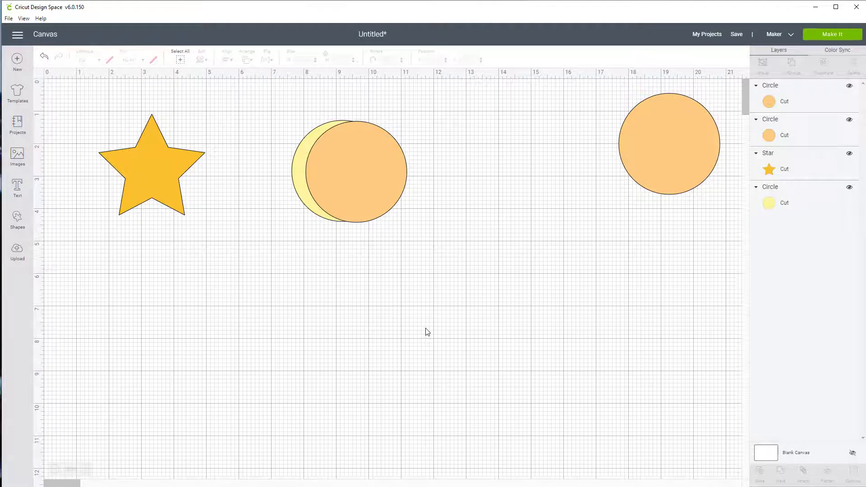
drag(284, 93, 415, 247)
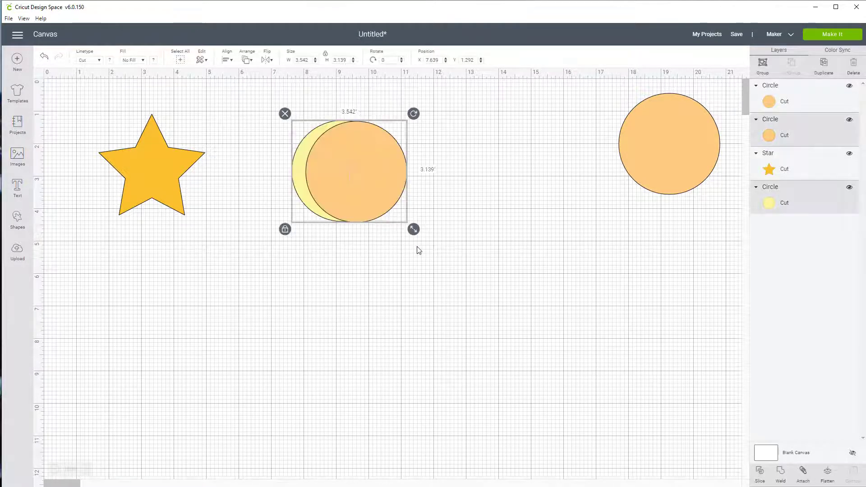
click(227, 60)
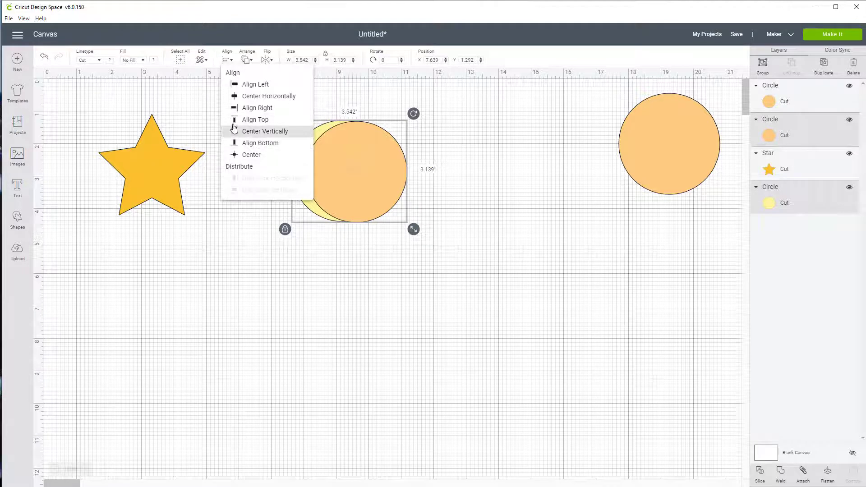
click(265, 132)
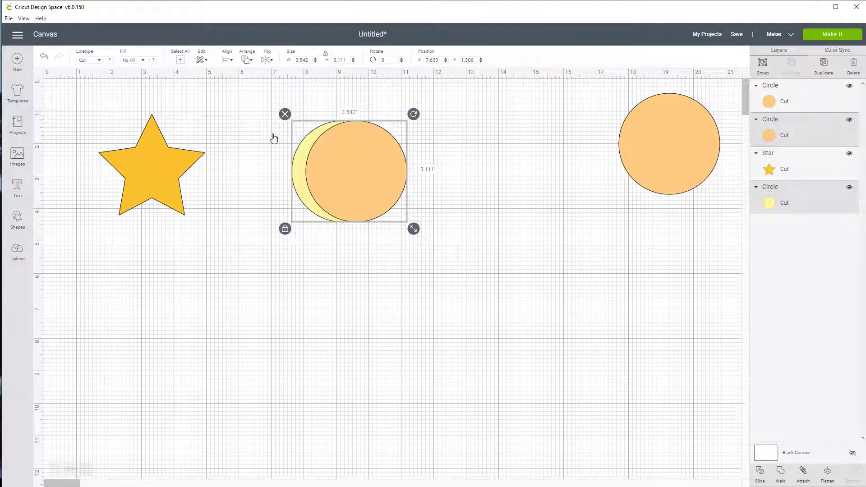
click(490, 199)
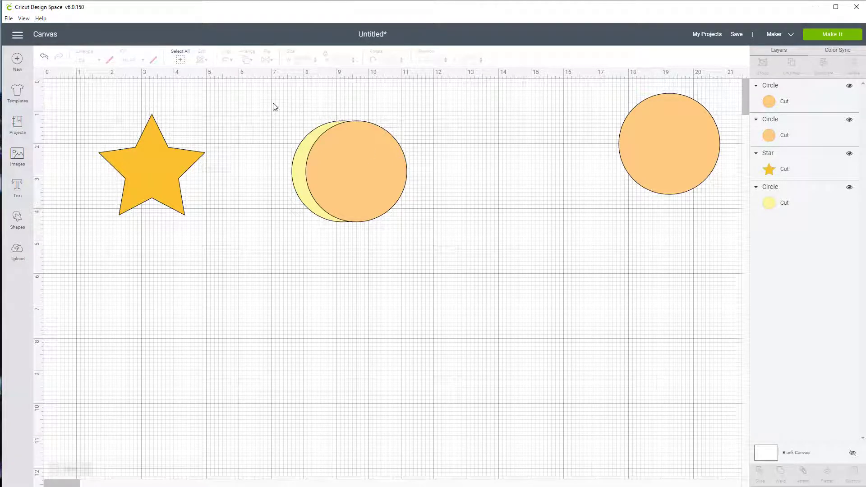
Step: Slice the two circles, then move the crescents apart and stack the leftover lenses at lower left
drag(272, 103, 420, 252)
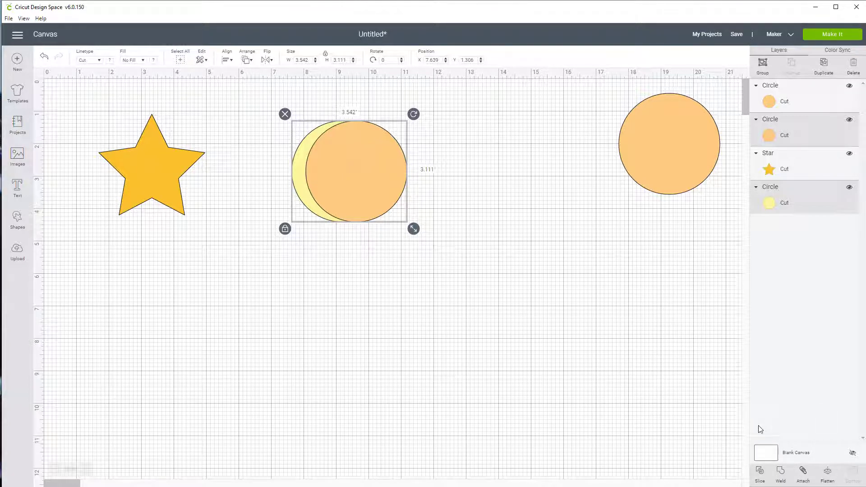
click(760, 474)
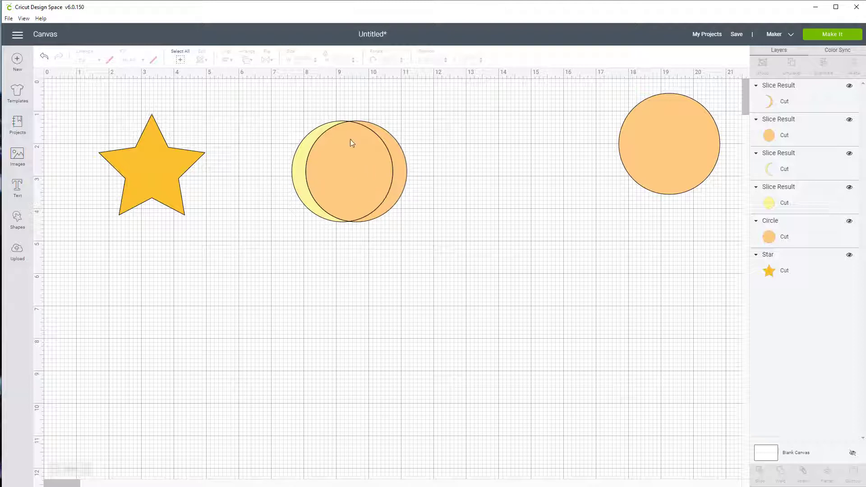
drag(348, 160, 457, 150)
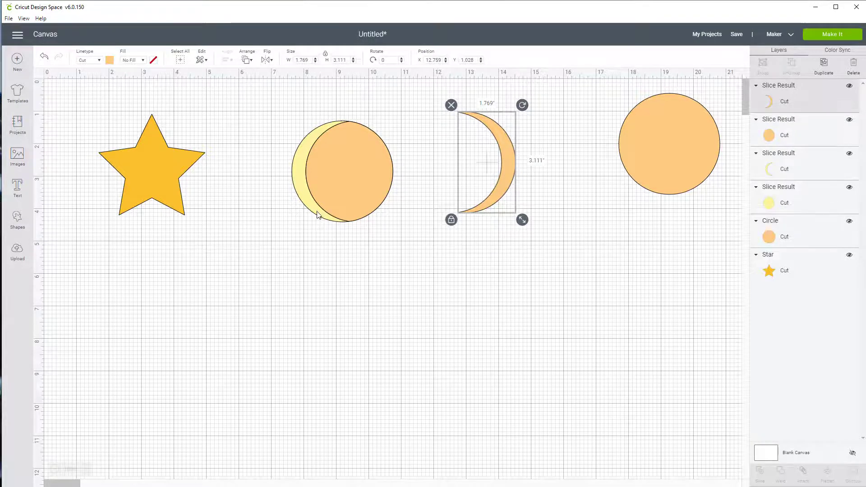
drag(317, 215, 554, 344)
drag(325, 154, 480, 212)
drag(322, 169, 199, 318)
drag(592, 307, 251, 323)
Step: Centre the lower-left overlapping pieces vertically with Align, then Slice them
click(110, 252)
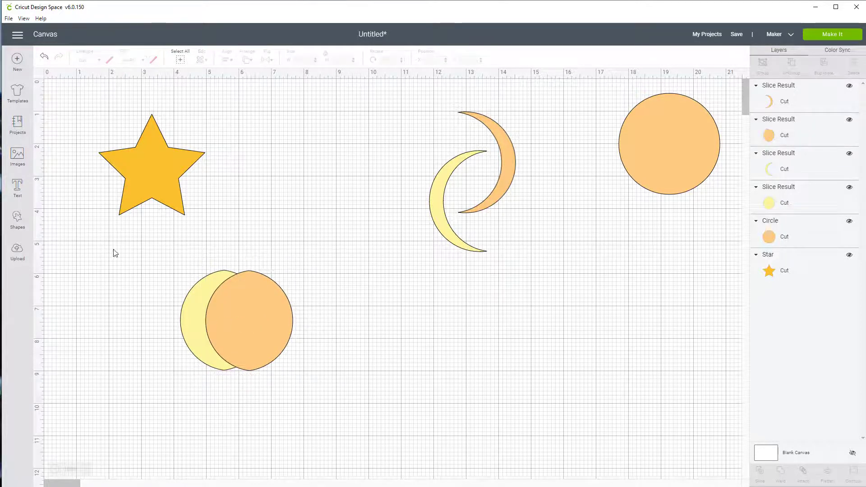
drag(113, 249, 292, 372)
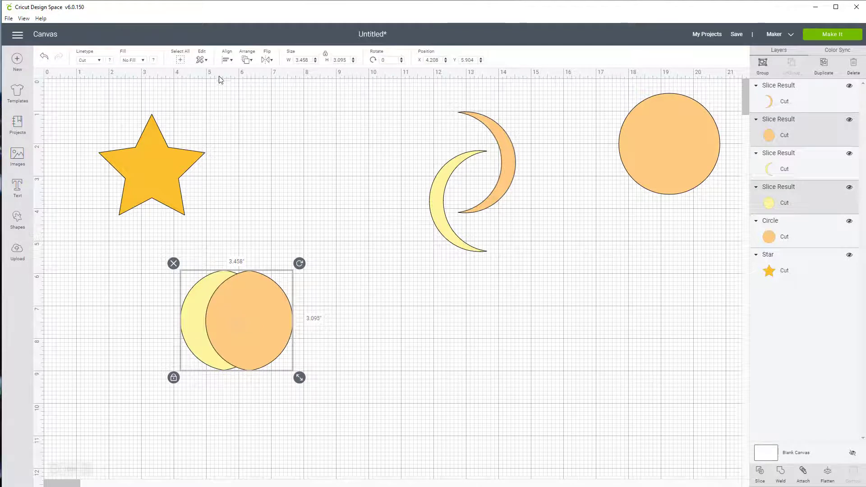
click(226, 63)
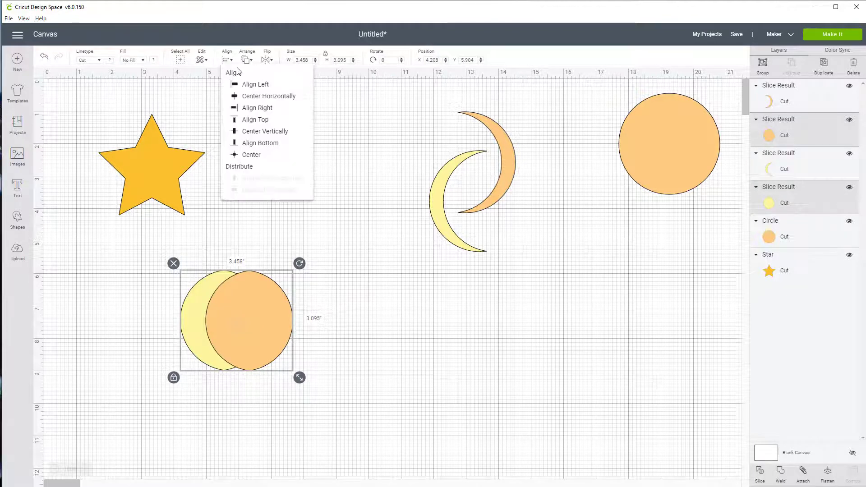
click(265, 132)
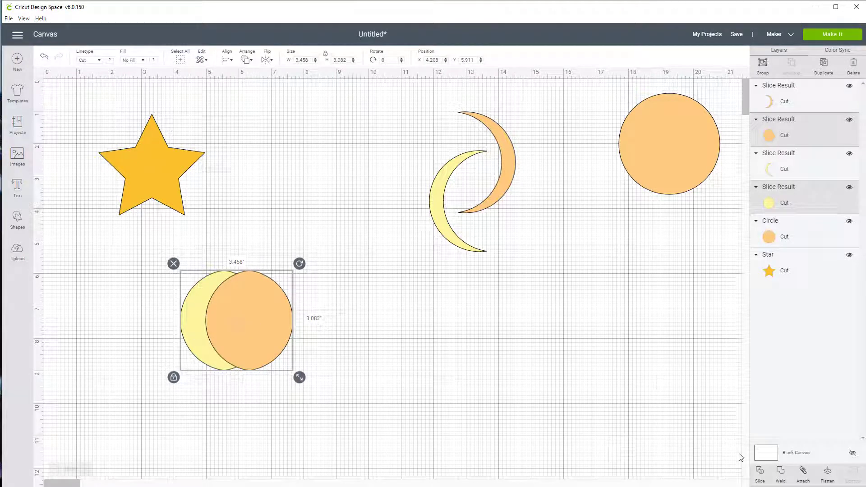
click(760, 470)
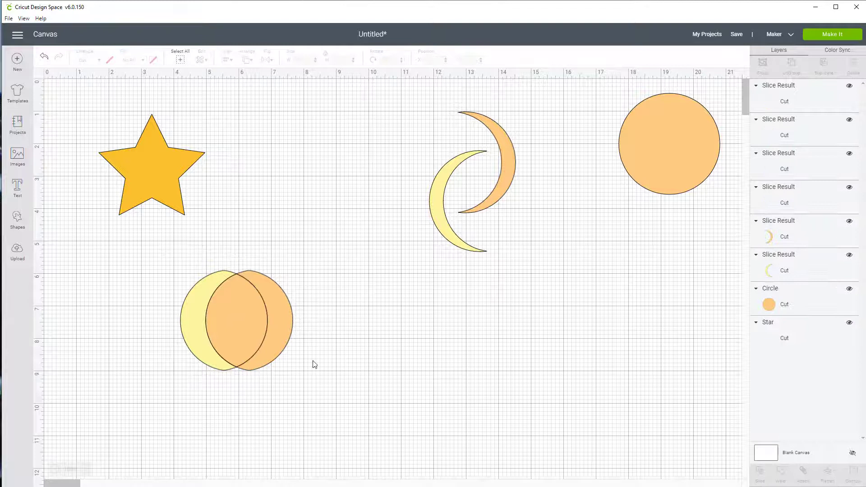
Step: Spread out the orange and yellow crescents and place the two lenses side by side
drag(245, 326, 537, 280)
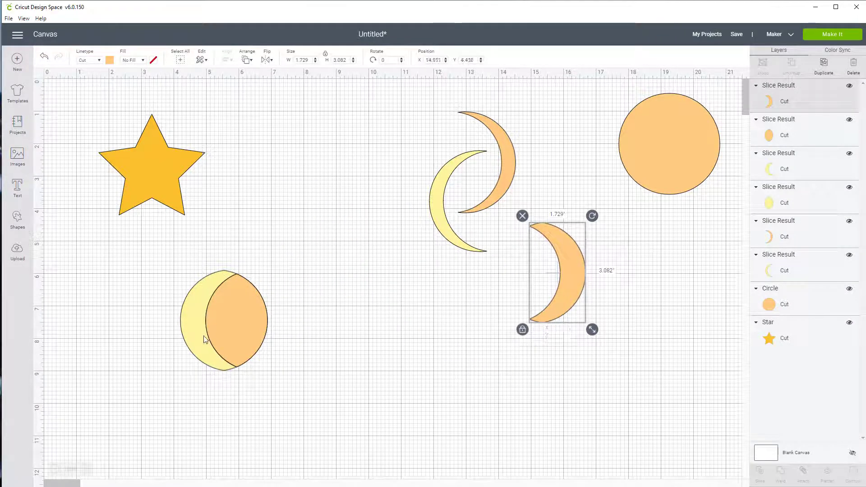
drag(204, 339, 373, 187)
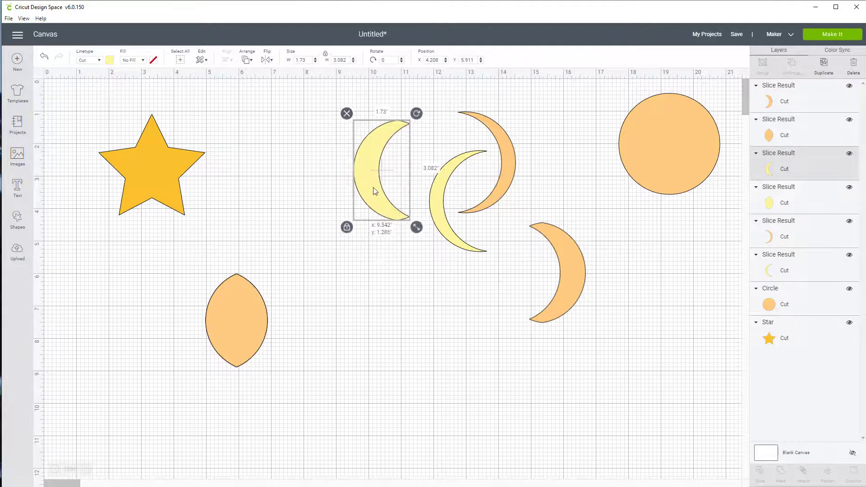
drag(235, 302, 672, 331)
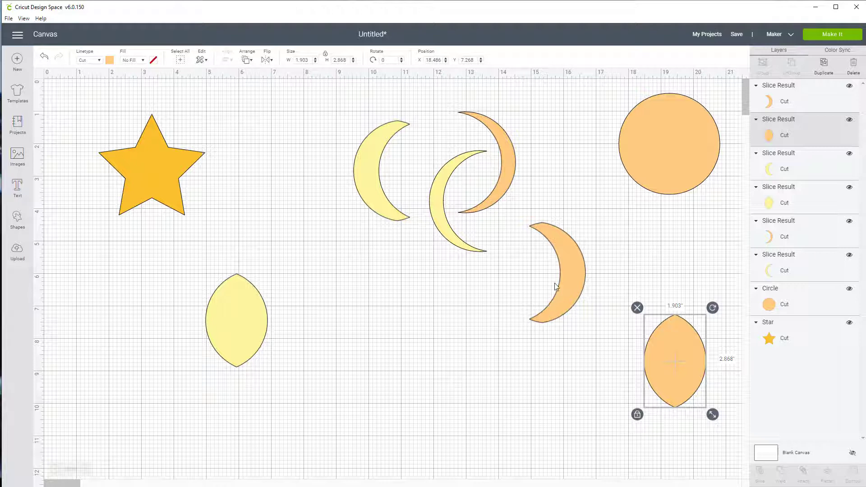
drag(226, 326, 594, 375)
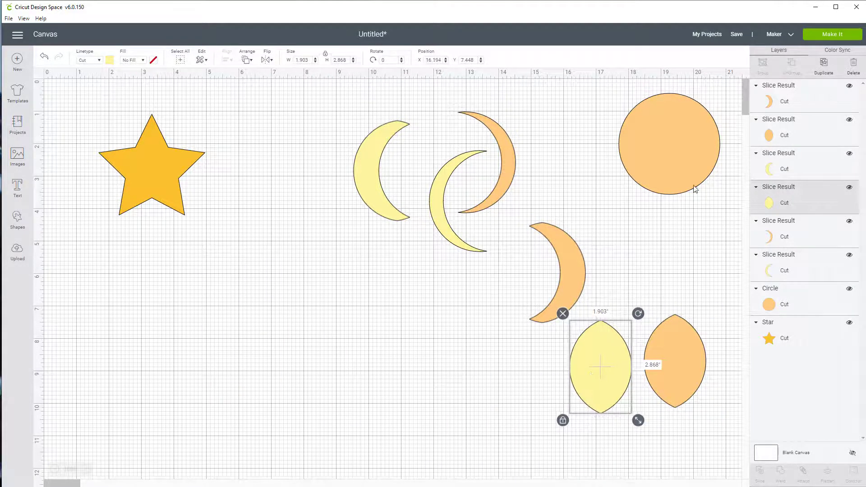
Step: Make two copies of the top-right circle and overlap them at the lower left
click(675, 155)
click(824, 64)
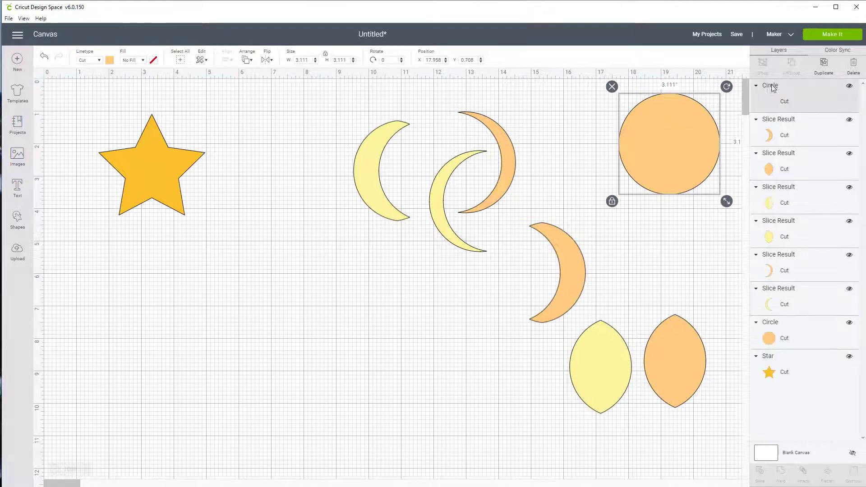
drag(691, 139, 221, 321)
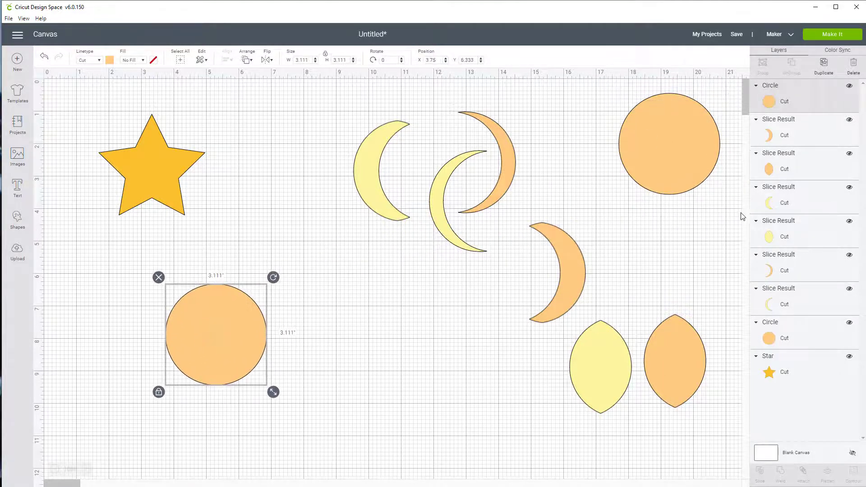
click(681, 138)
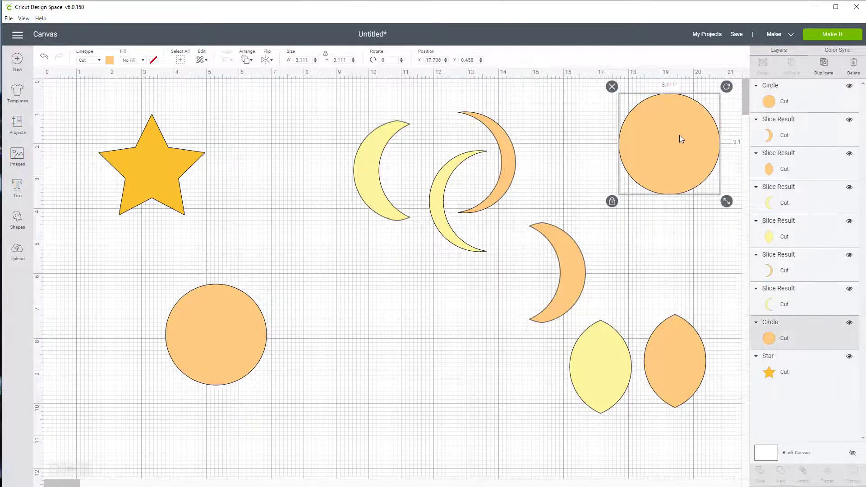
click(824, 71)
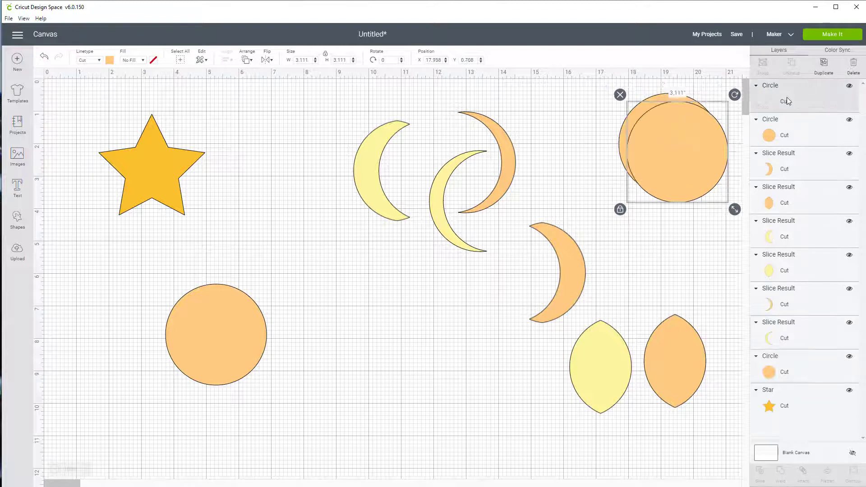
drag(678, 163, 264, 342)
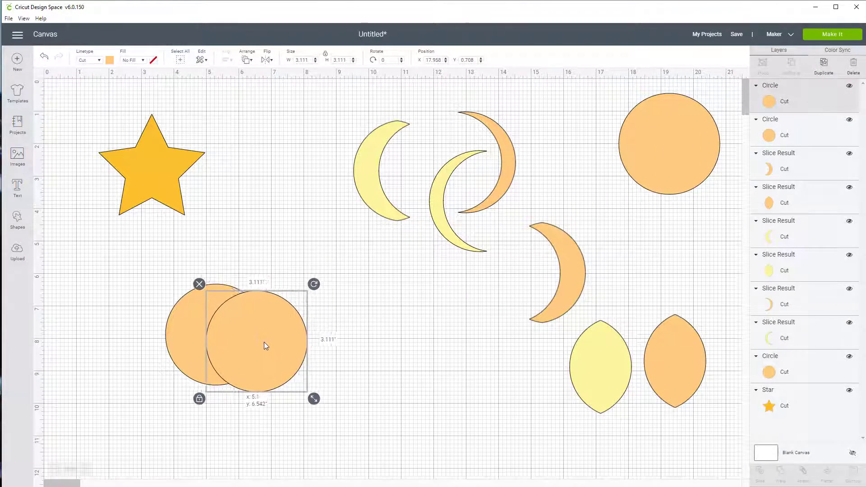
Step: Colour the front circle bright orange and centre both circles vertically with Align
click(110, 61)
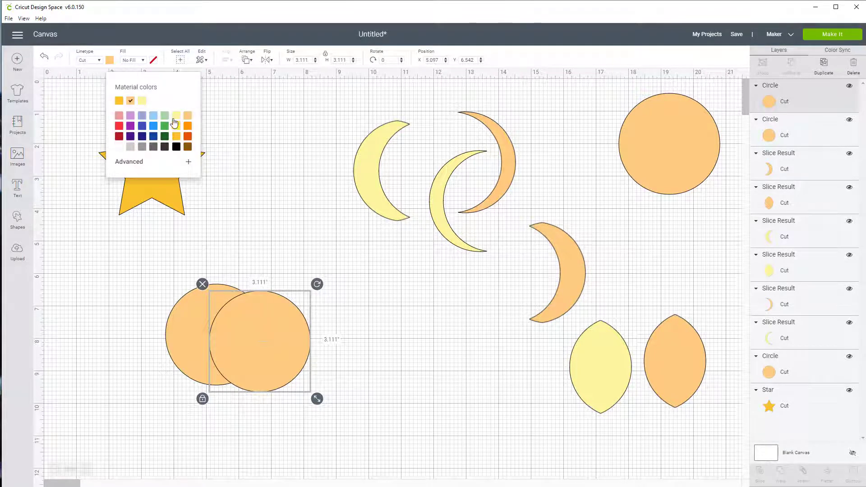
click(187, 127)
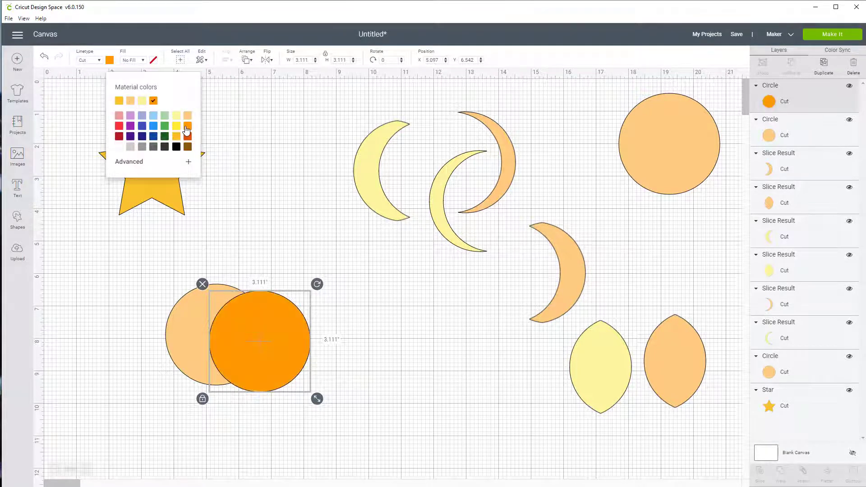
click(388, 306)
drag(277, 345, 266, 343)
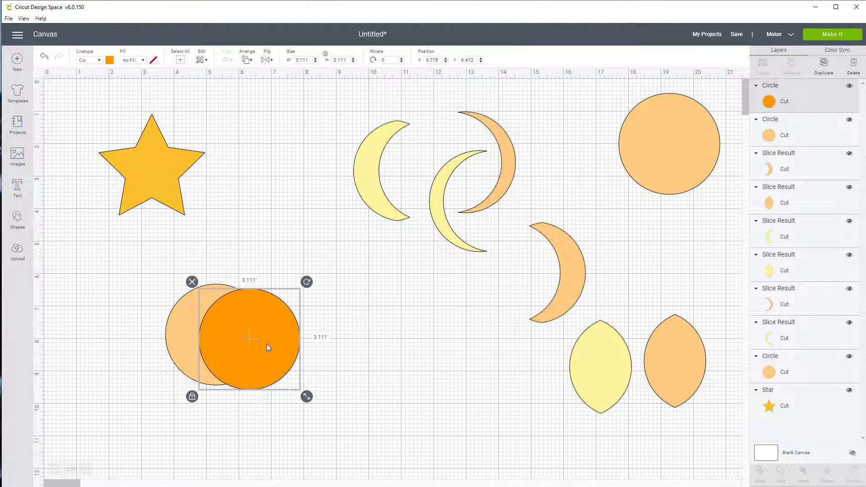
click(424, 348)
drag(124, 275, 328, 418)
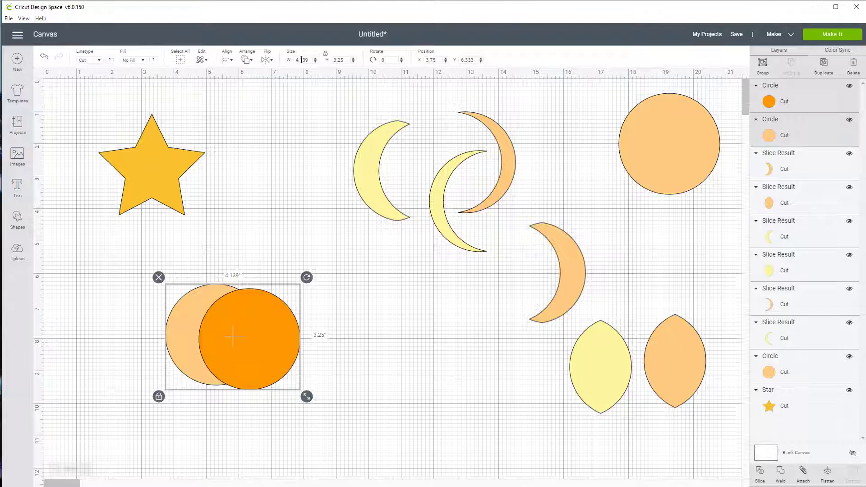
click(226, 60)
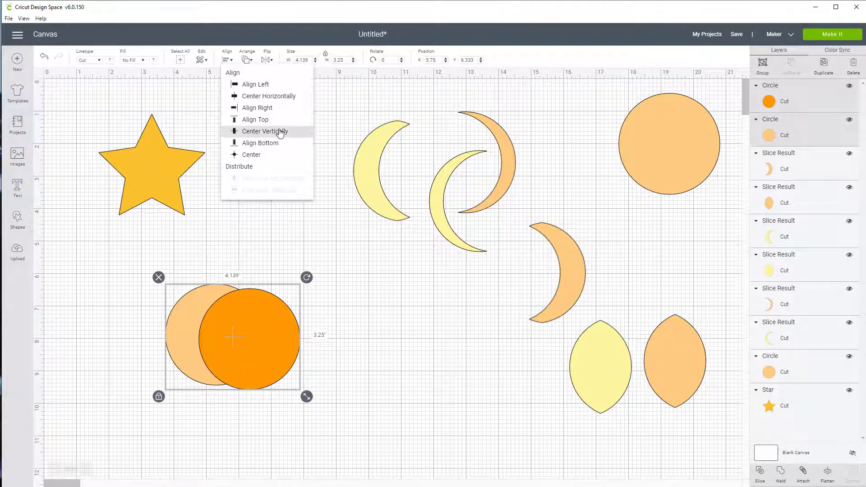
click(265, 131)
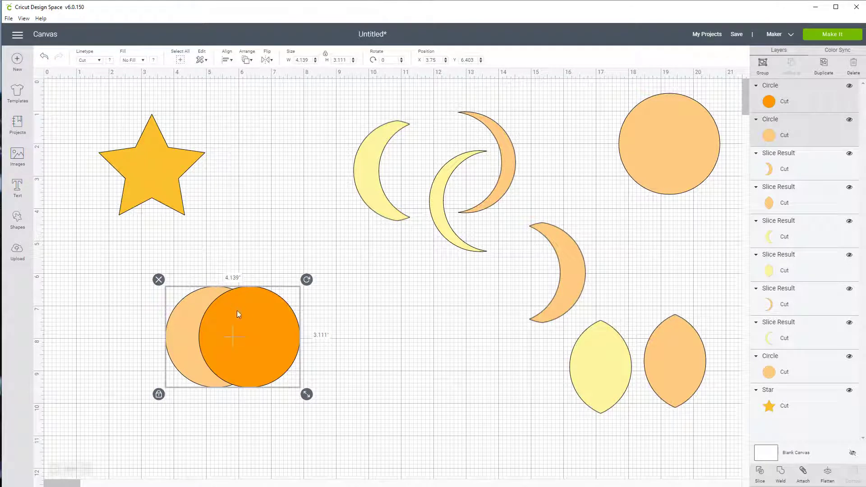
Step: Slice the circle pair, set the peach crescent beside the dark orange one, and move a peach lens up
click(762, 476)
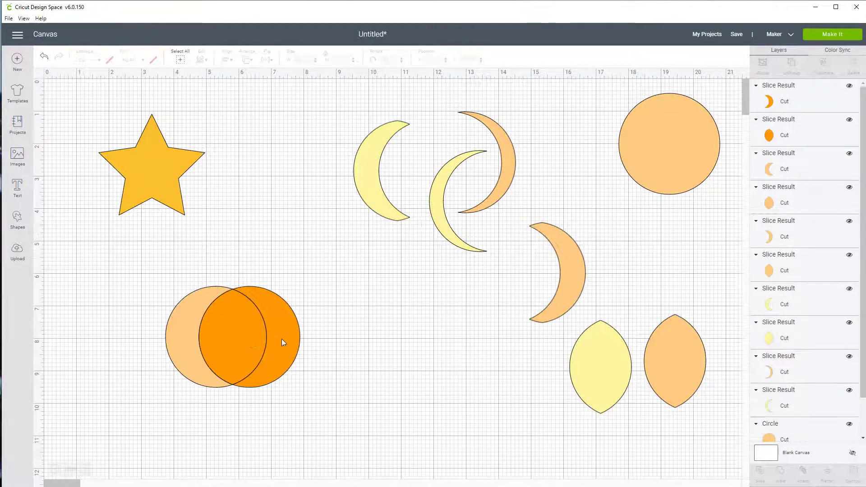
drag(282, 339, 452, 317)
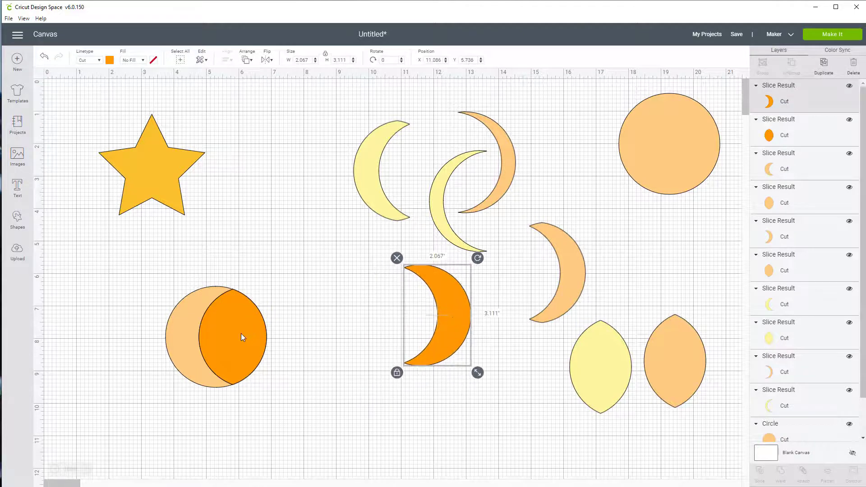
drag(241, 334, 558, 415)
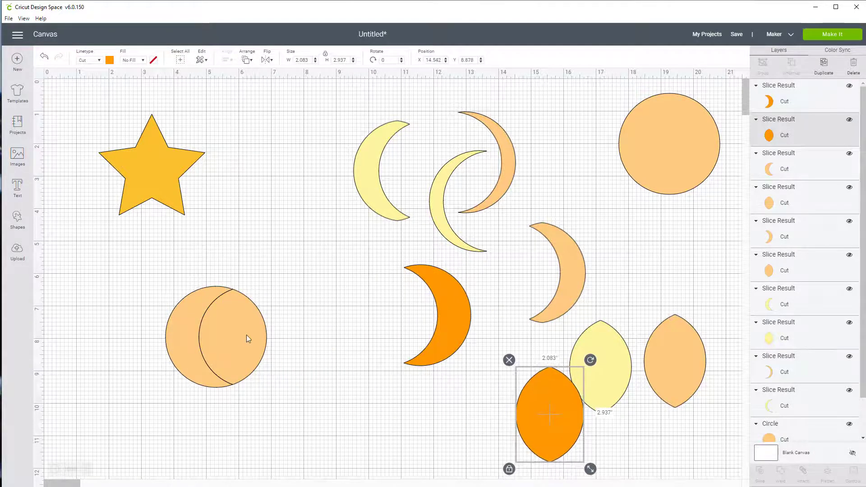
drag(244, 335, 373, 273)
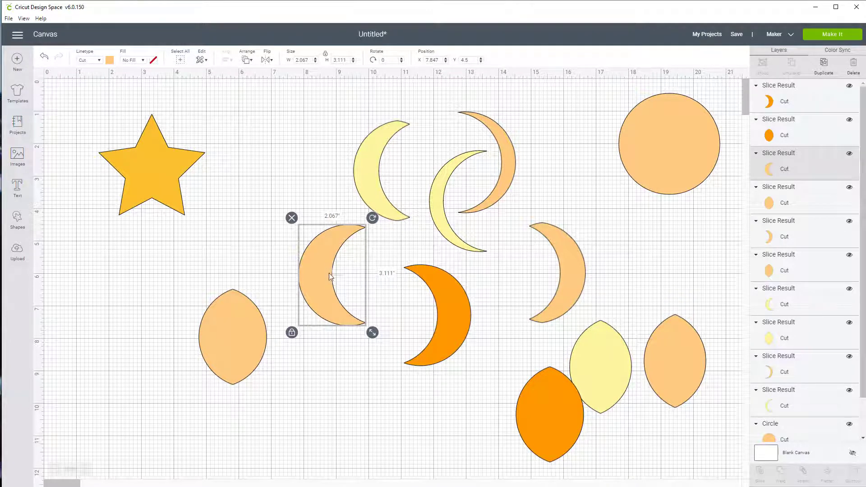
drag(322, 288, 380, 379)
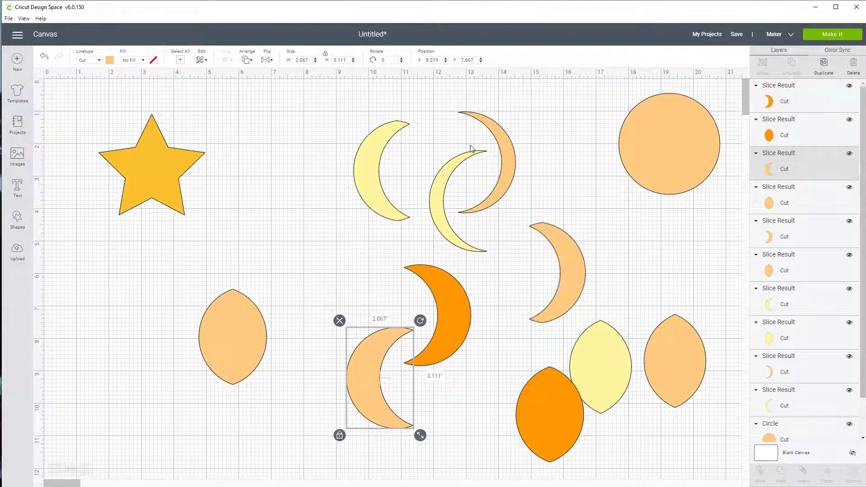
drag(247, 326, 649, 275)
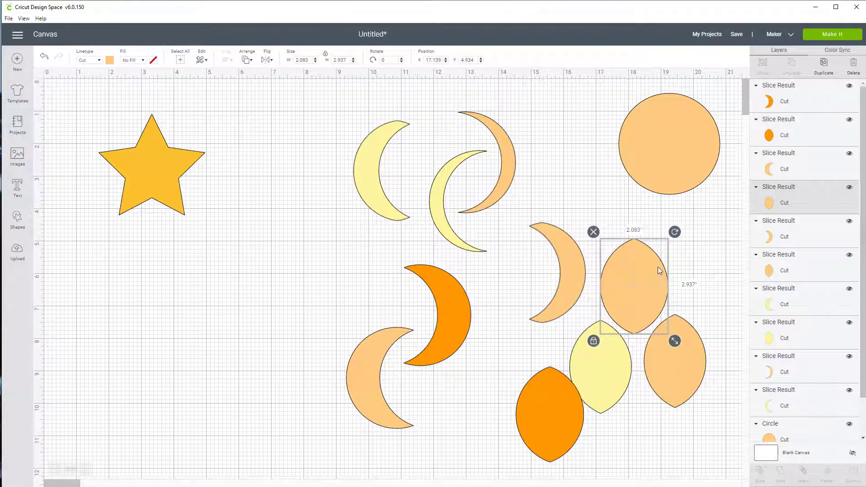
click(672, 148)
Step: Copy the peach circle to the lower left and move the large star beside the top-right circle
click(824, 63)
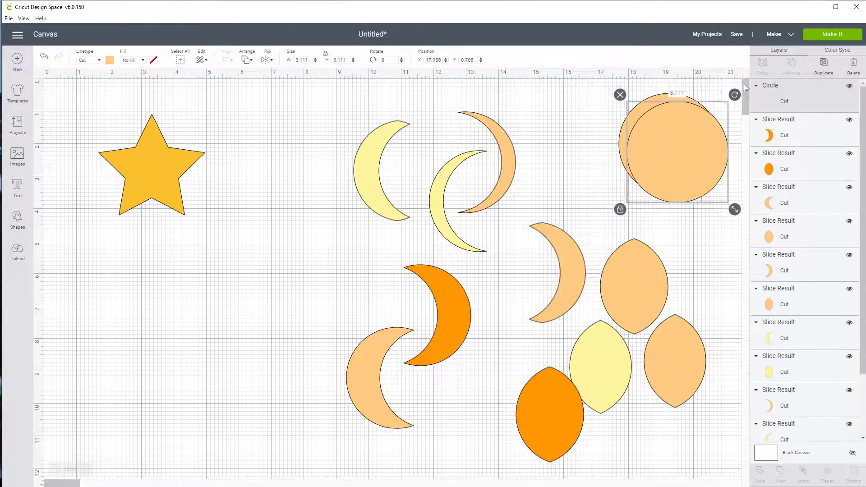
drag(673, 136, 172, 323)
click(155, 171)
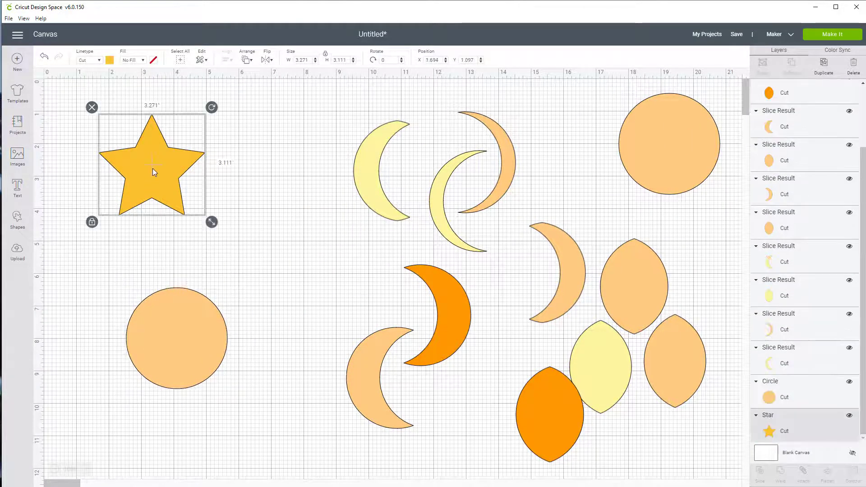
drag(153, 168, 567, 121)
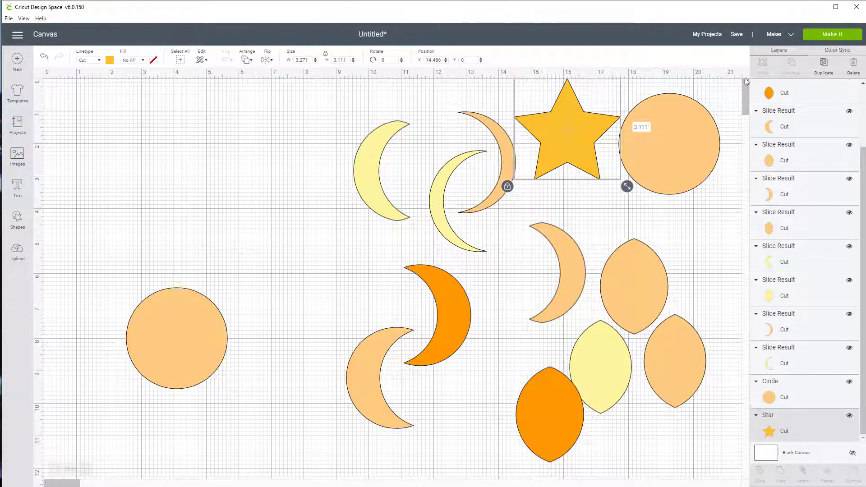
Step: Shrink the star to about 1.99 x 1.89 in, place it on the circle, and Send to Front
drag(627, 186, 585, 146)
drag(537, 113, 659, 144)
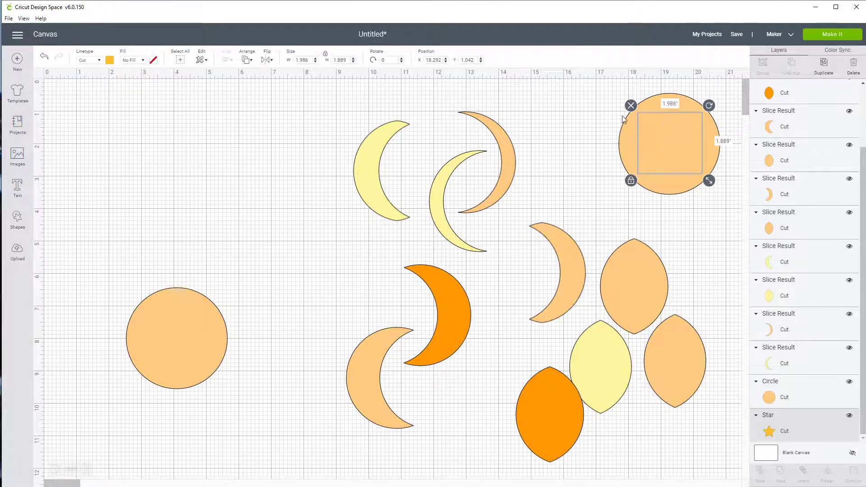
click(246, 63)
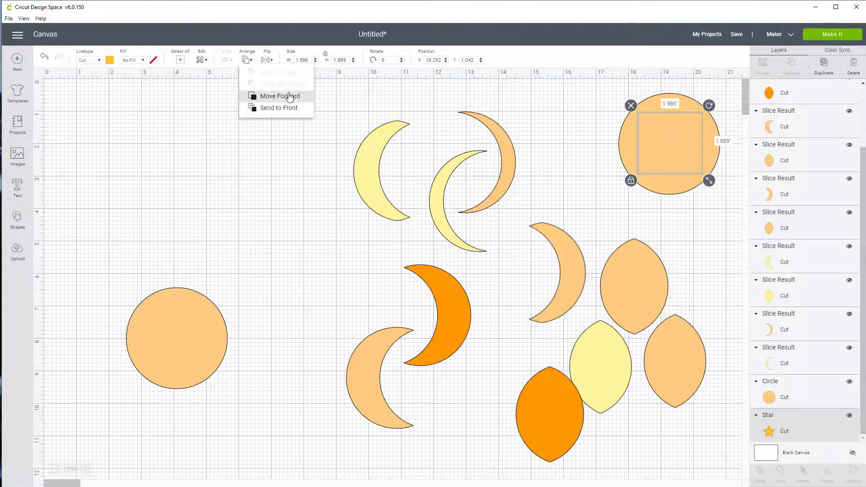
click(291, 109)
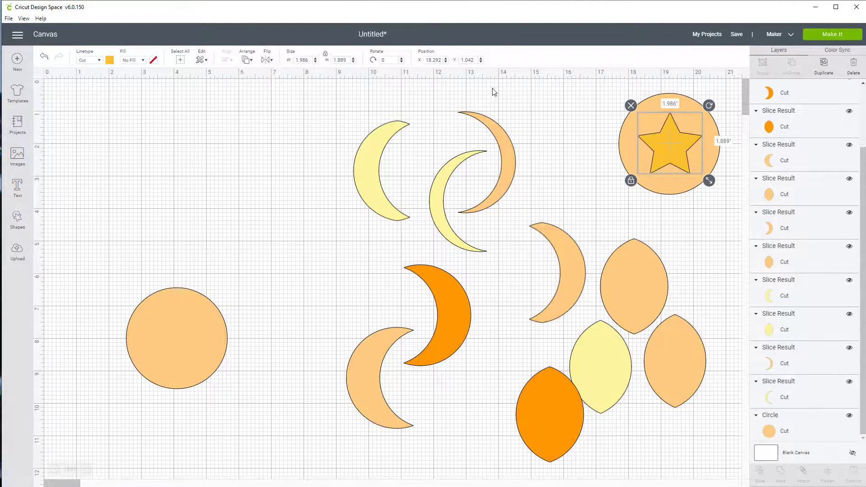
click(571, 114)
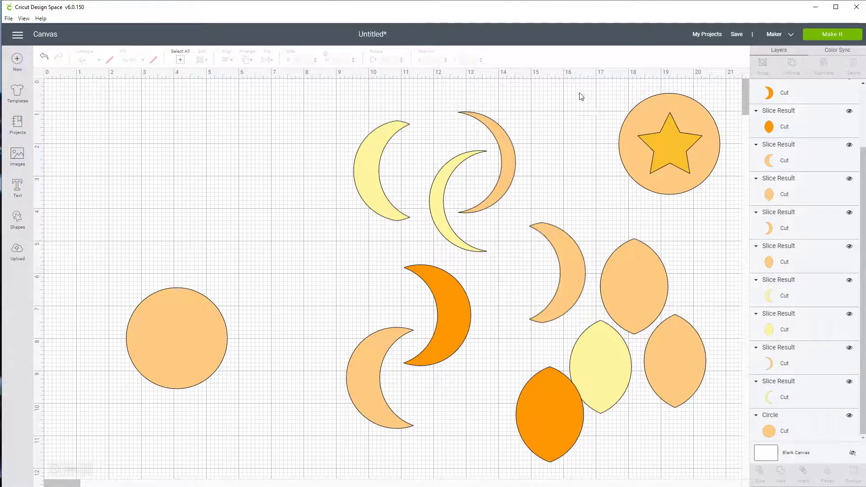
Step: Move the star left of the top-right circle and place a duplicate on the lower-left circle
click(656, 142)
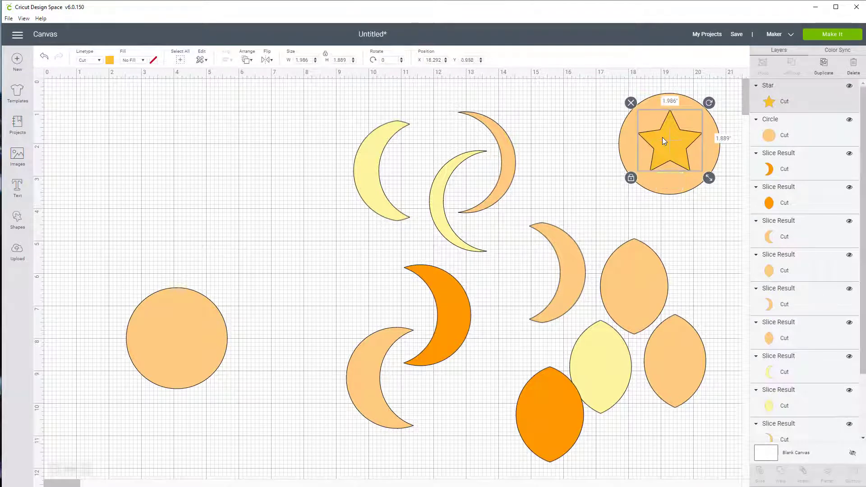
drag(663, 136, 564, 121)
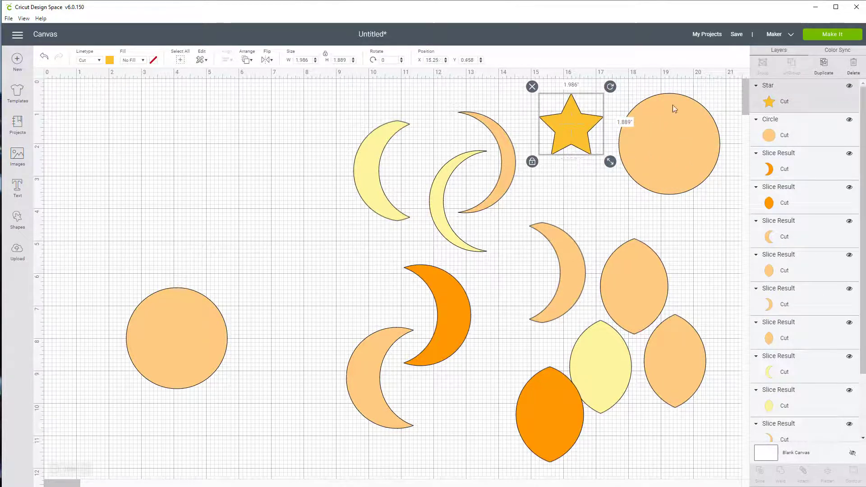
click(823, 65)
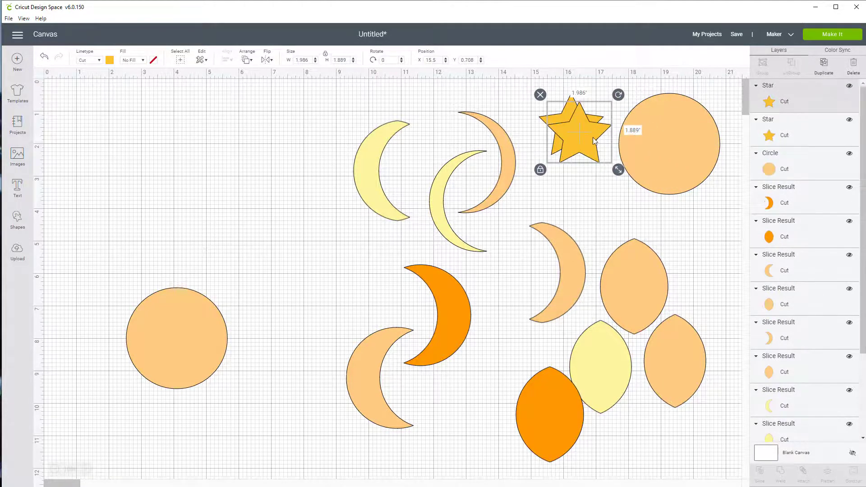
drag(594, 142, 188, 345)
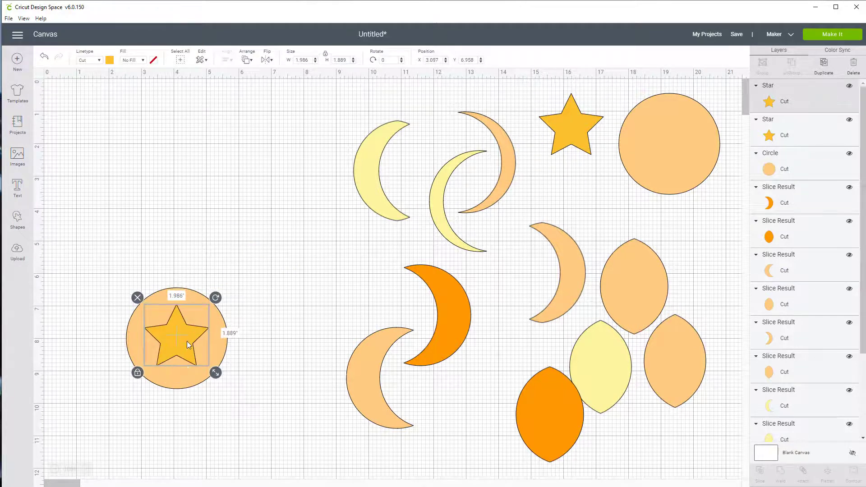
Step: Select the lower-left circle and star together and align them with Center Horizontally
click(97, 256)
drag(97, 256, 259, 415)
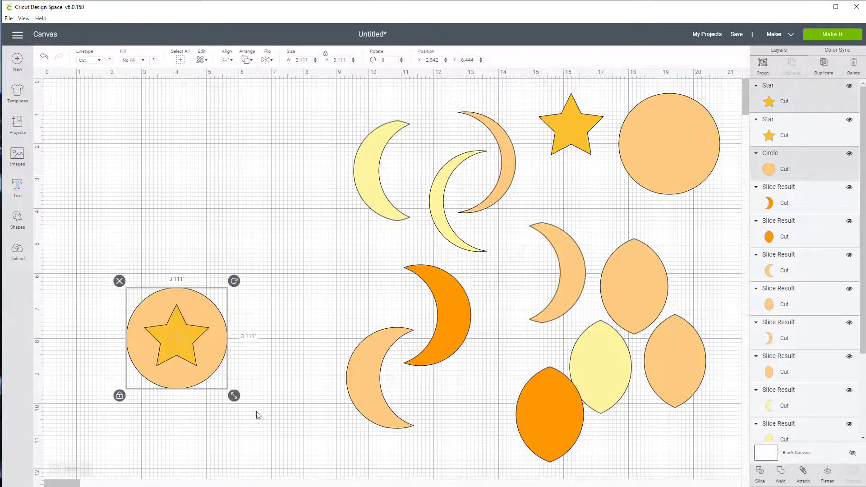
click(225, 61)
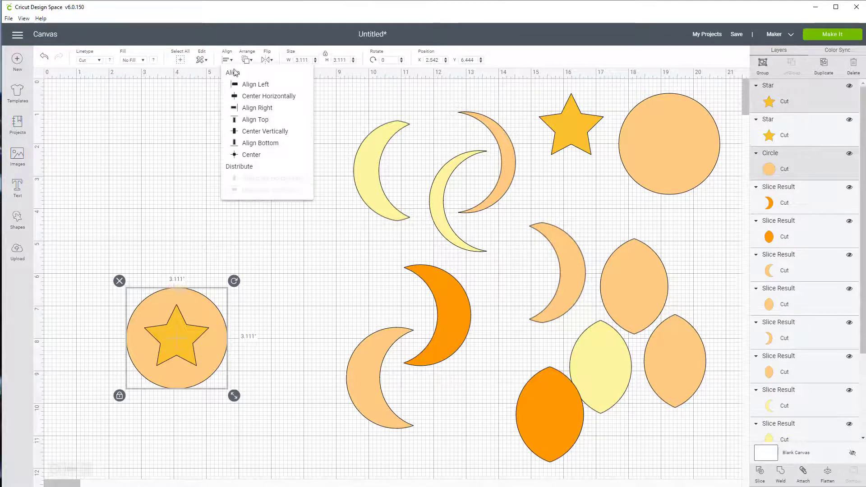
click(261, 96)
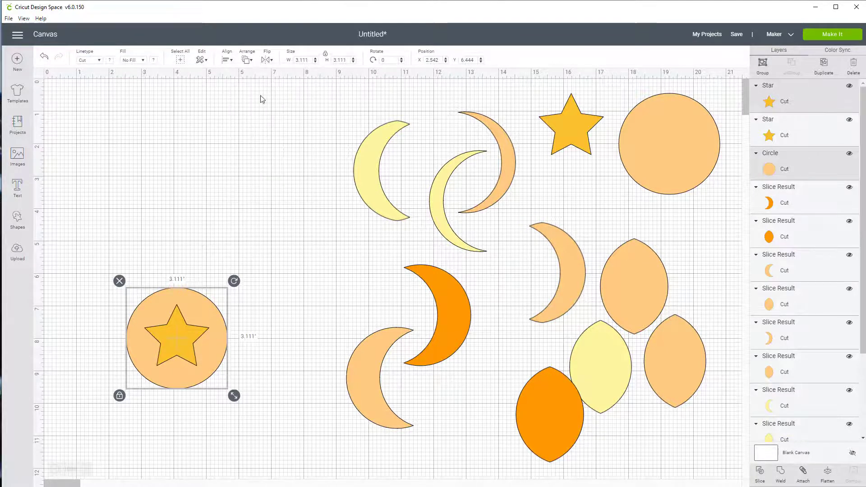
click(224, 63)
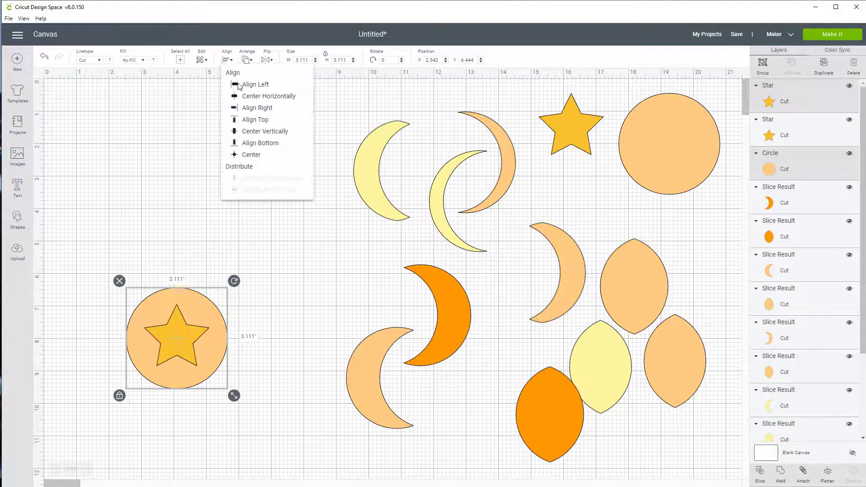
Step: Centre the star vertically in the lower-left circle, Slice, and separate the star-holed circle and star pieces
click(265, 135)
click(107, 396)
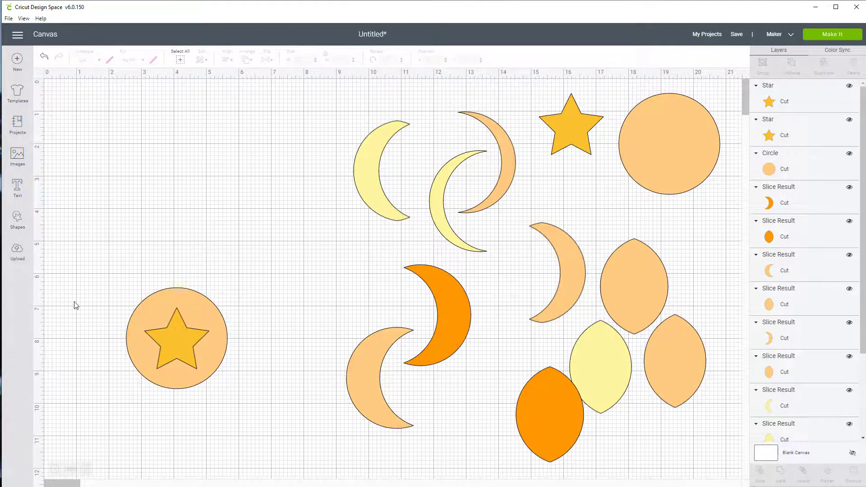
drag(74, 301, 270, 410)
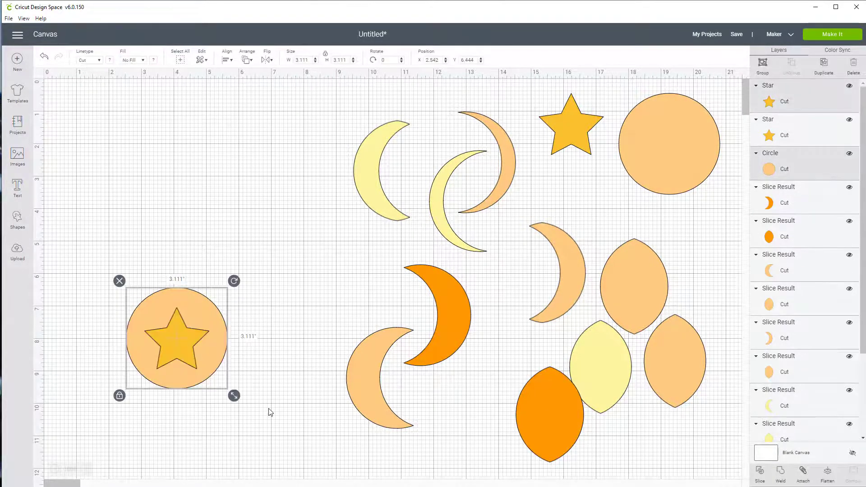
click(761, 480)
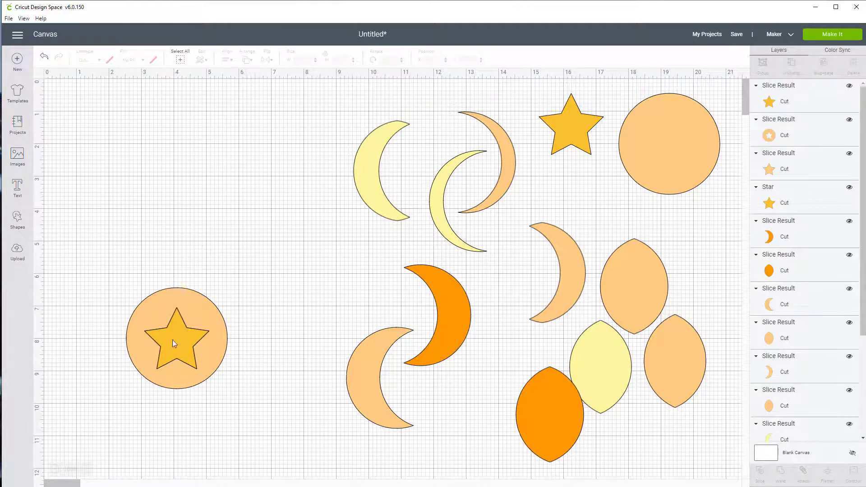
drag(173, 340, 262, 140)
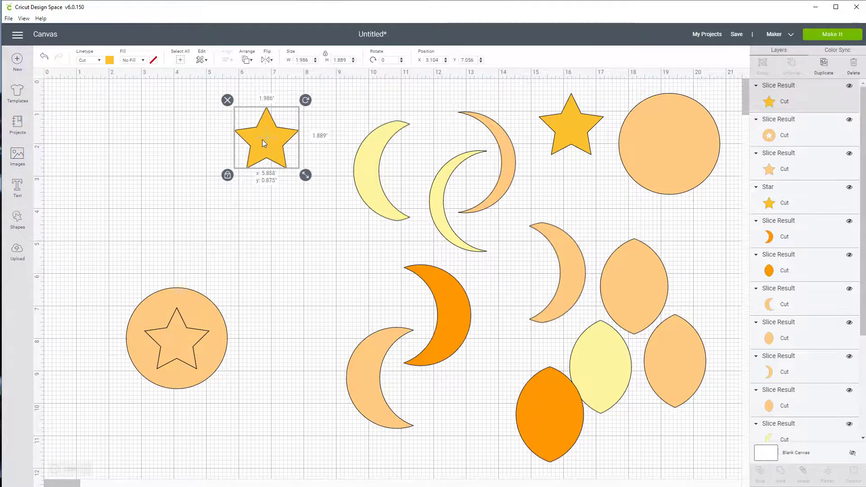
drag(178, 343, 317, 270)
drag(181, 343, 186, 193)
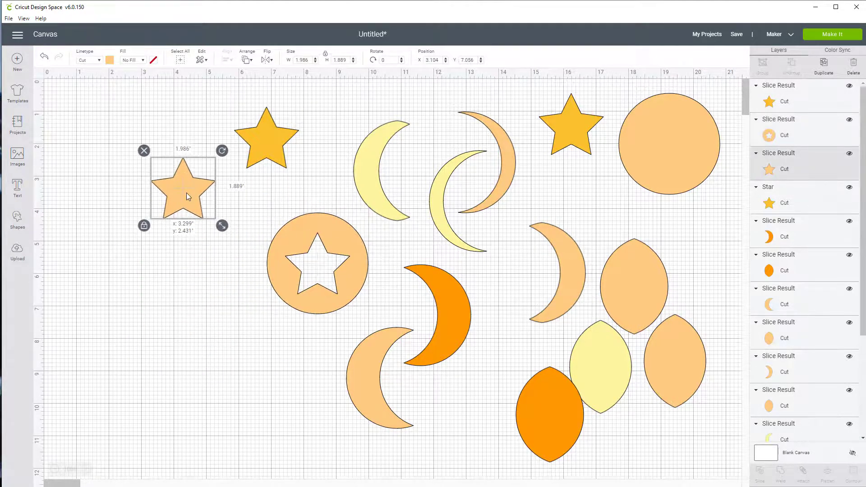
Step: Duplicate the large upper-right circle and move the copy to the lower left
click(691, 154)
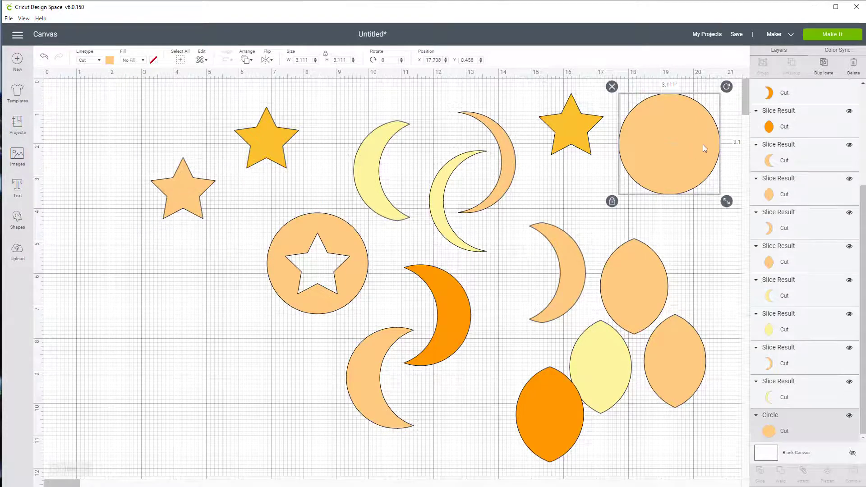
click(821, 67)
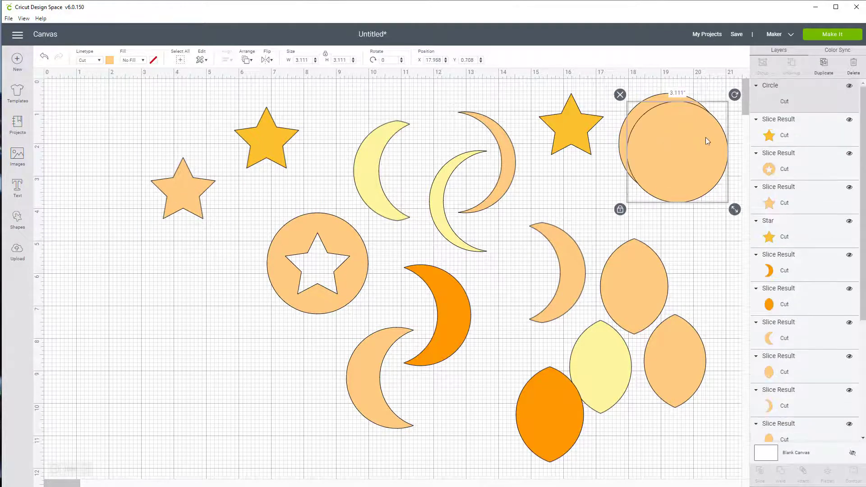
drag(691, 145, 175, 344)
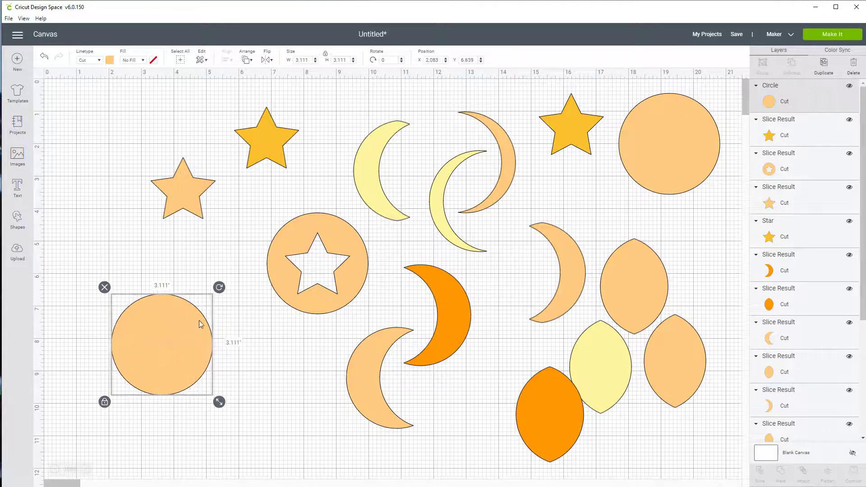
Step: Shrink the spare orange star to about 0.76 inch and bring it to the front inside the lower-left circle
click(185, 199)
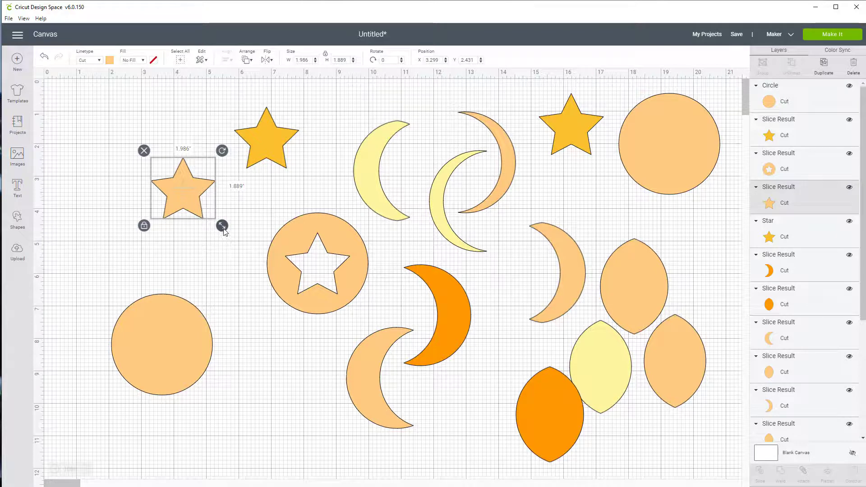
drag(226, 232, 163, 309)
drag(161, 310, 160, 313)
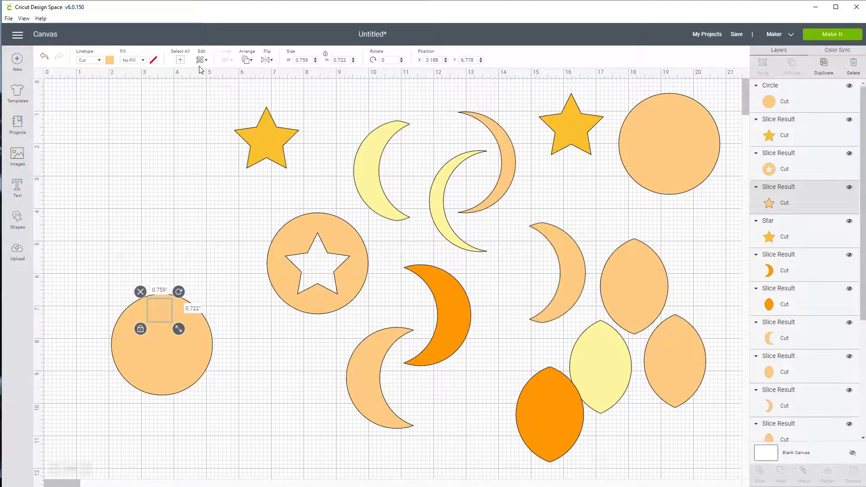
click(247, 60)
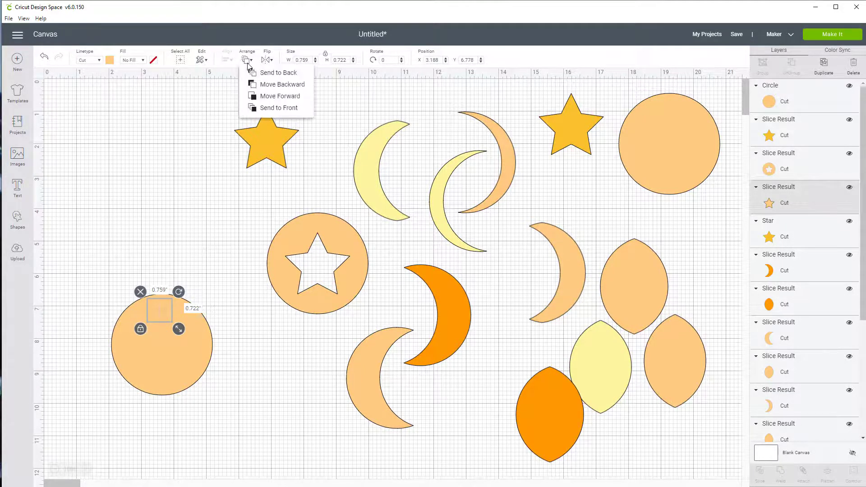
click(276, 108)
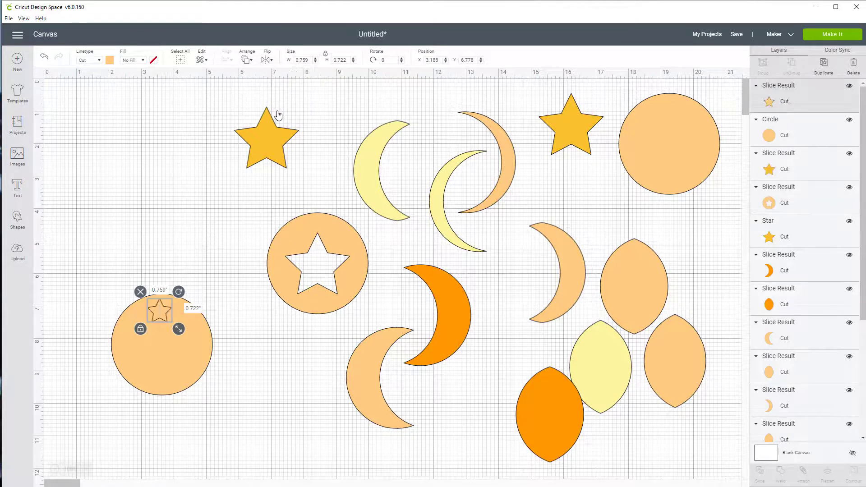
click(119, 257)
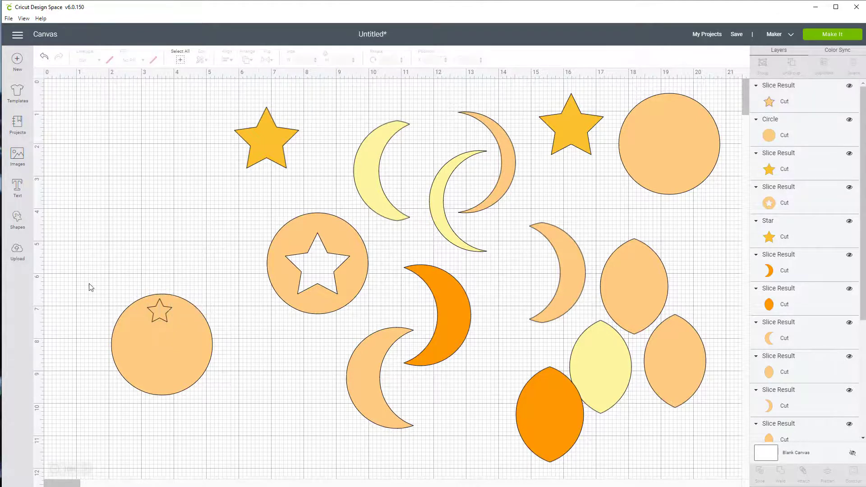
Step: Duplicate the small star and place the copy beside the upper-right star
click(162, 313)
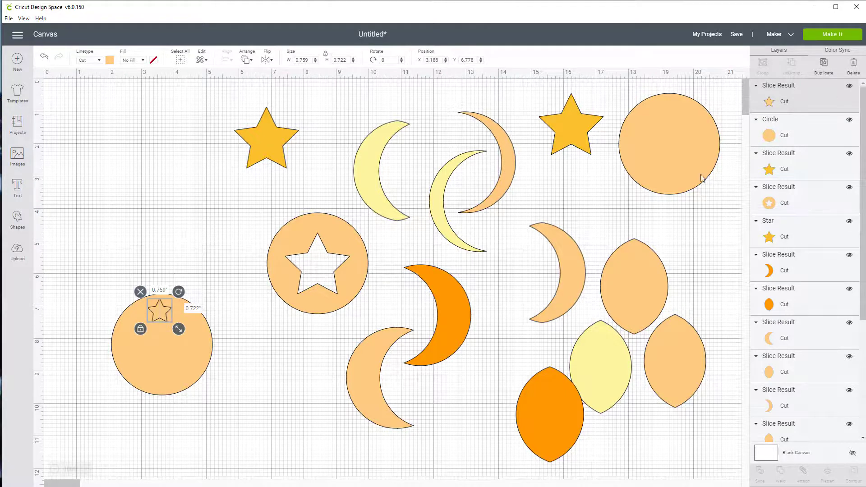
click(825, 66)
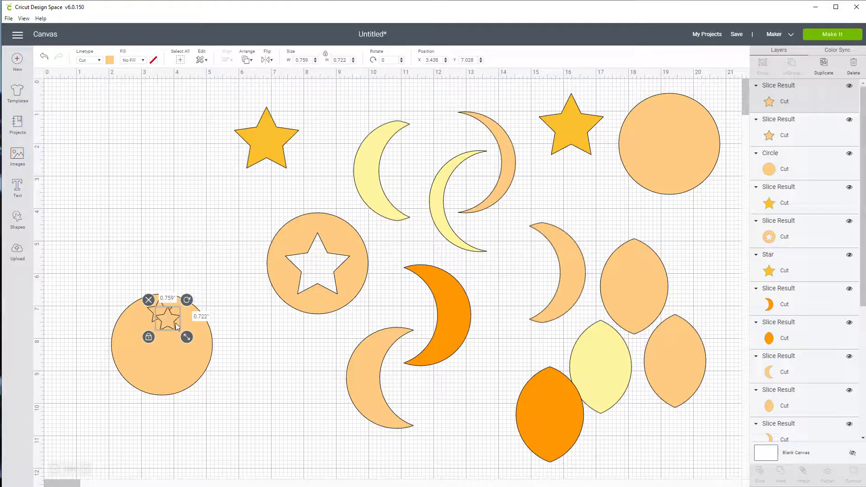
drag(175, 323, 607, 201)
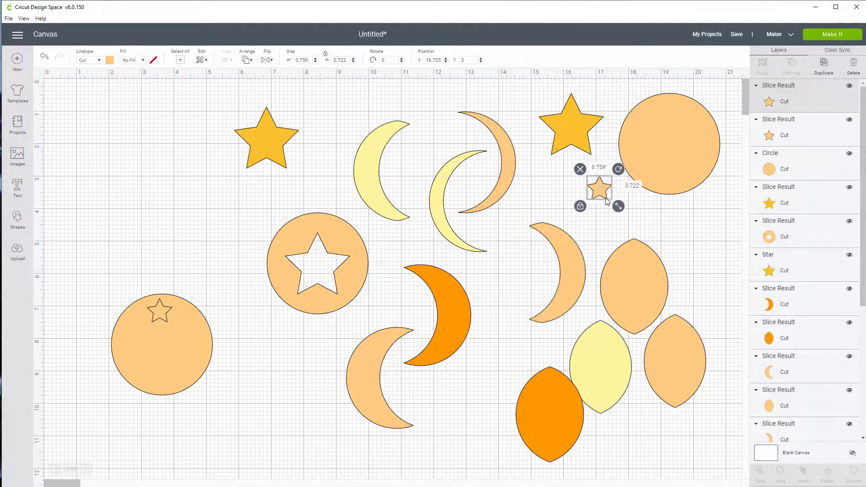
Step: Make four more small star copies and scatter them inside the lower-left circle
click(162, 315)
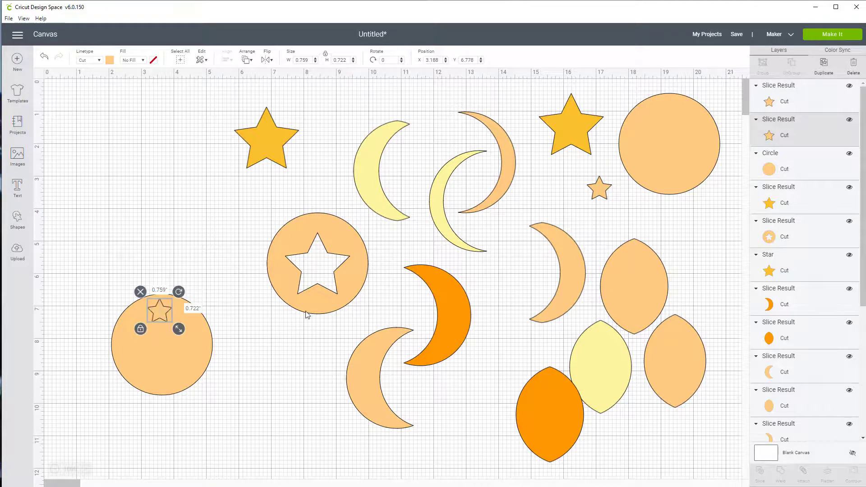
click(824, 64)
drag(164, 326, 189, 338)
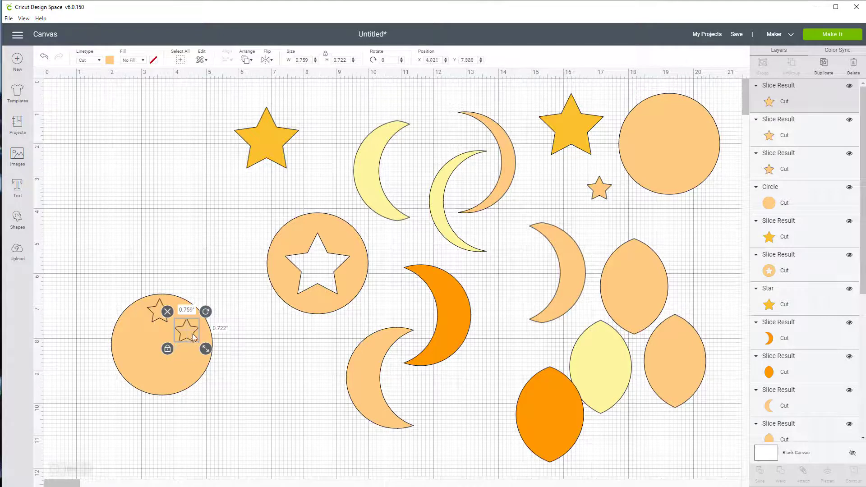
click(824, 65)
drag(192, 344, 182, 373)
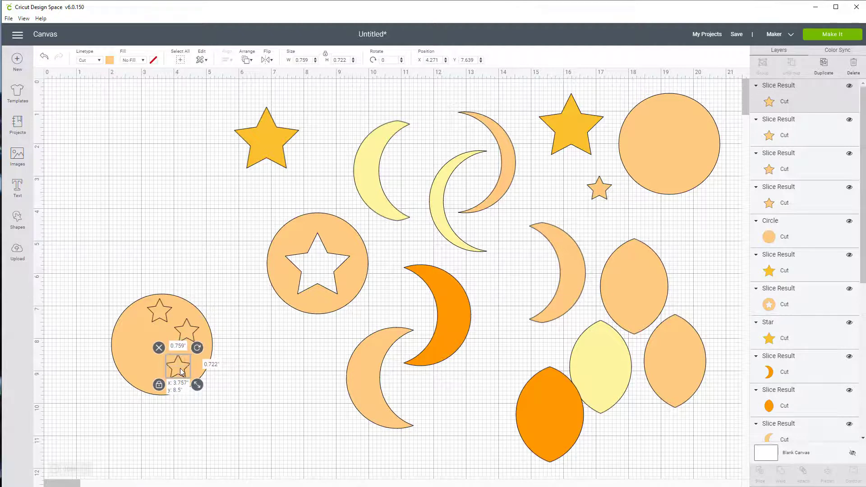
click(824, 65)
drag(179, 379, 138, 334)
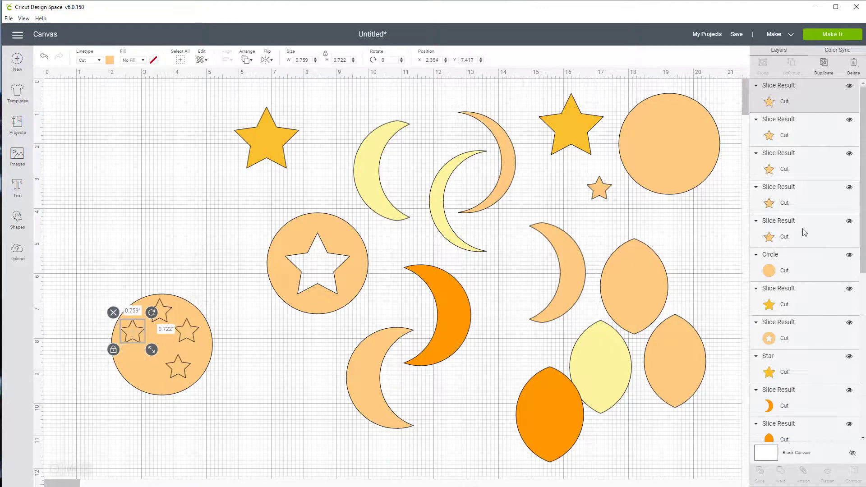
click(823, 64)
drag(139, 340, 145, 366)
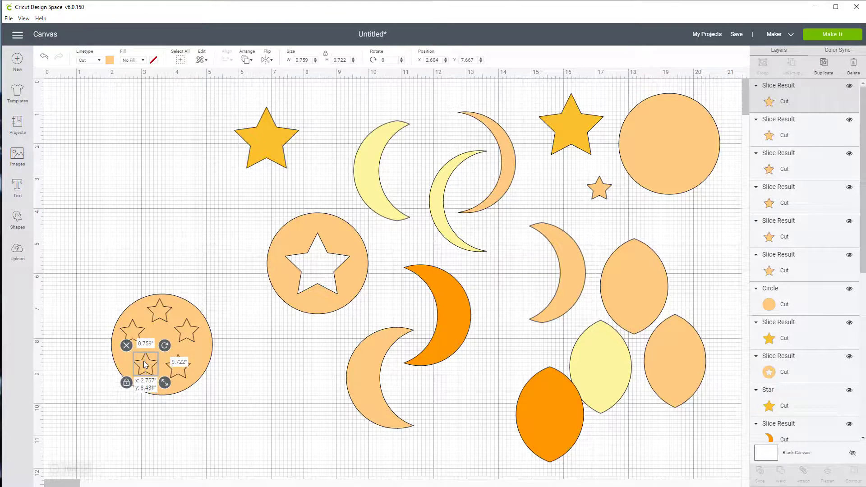
Step: Nudge the lower-left star slightly to finish the five-star arrangement
click(182, 370)
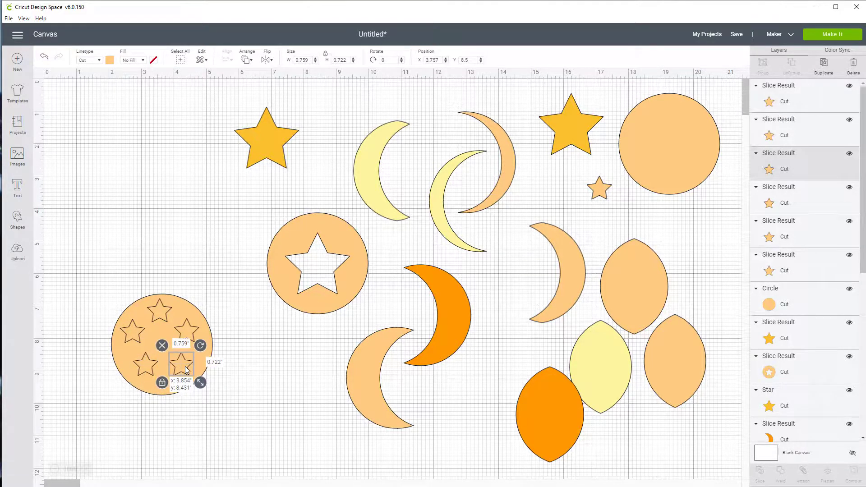
click(186, 333)
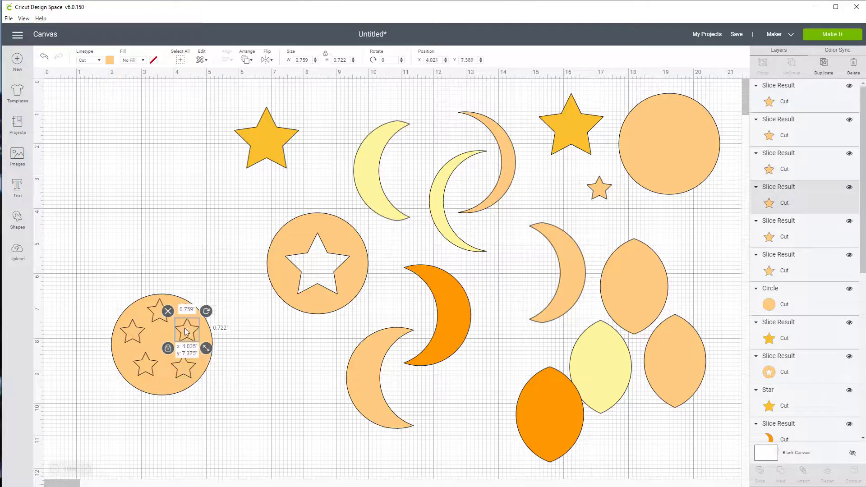
click(183, 368)
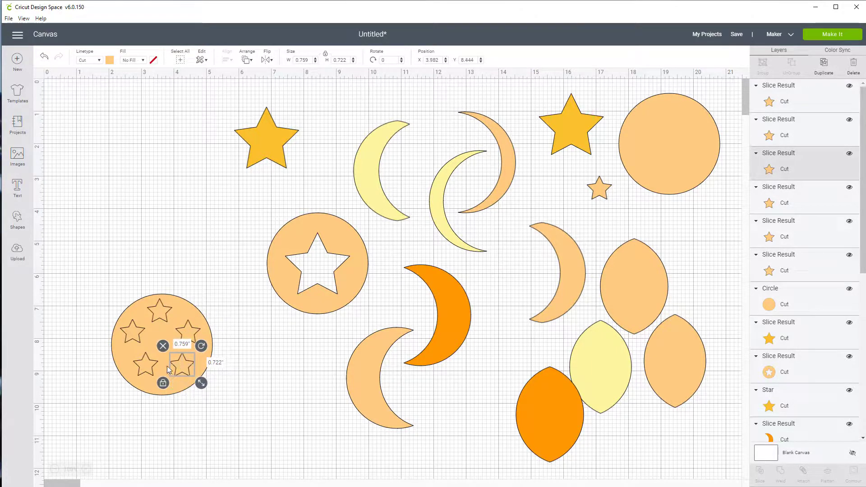
drag(146, 366, 152, 366)
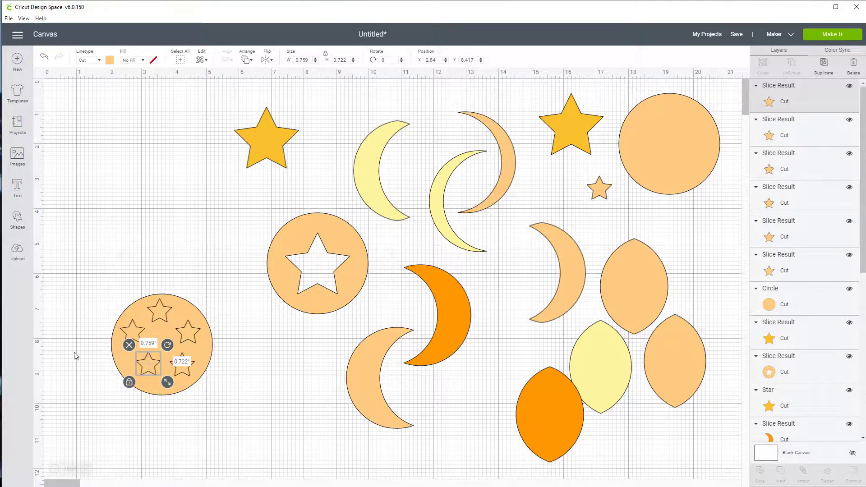
Step: Select all five small stars, weld them into one shape, and nudge it down within the circle
shift+click(184, 368)
shift+click(188, 333)
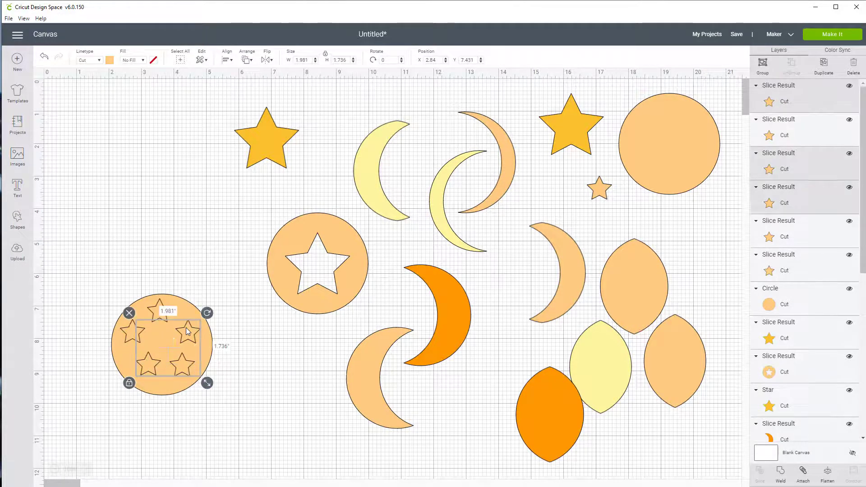
shift+click(160, 311)
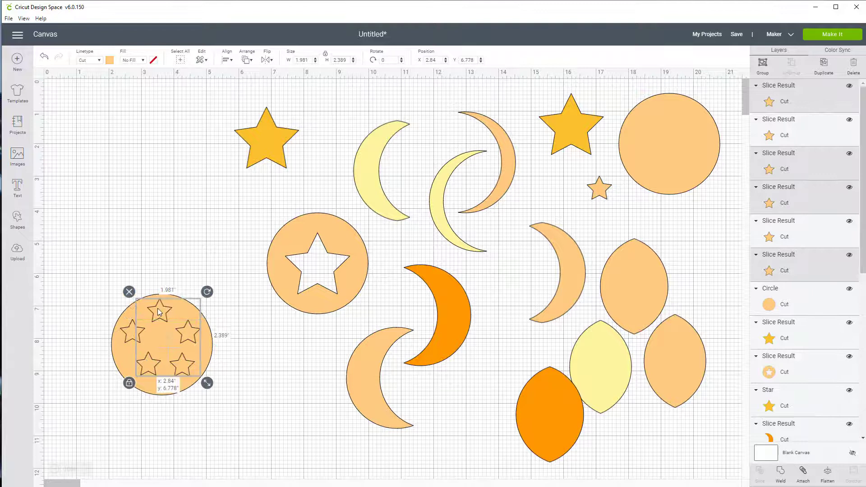
shift+click(126, 335)
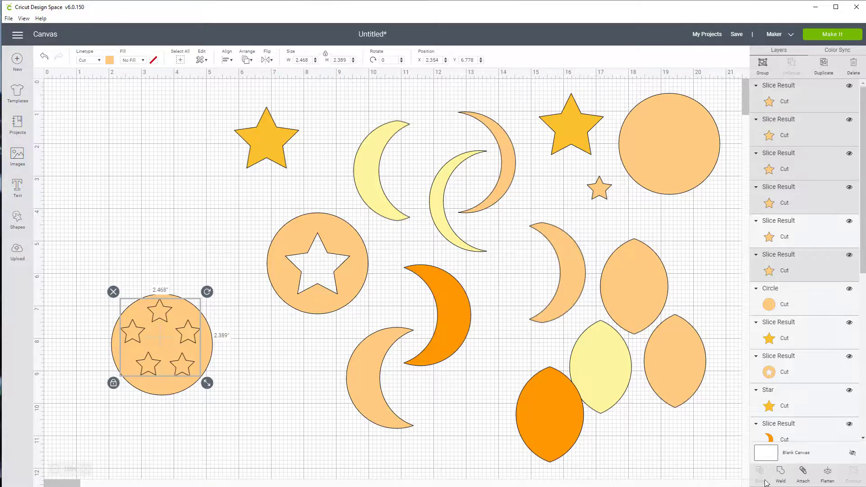
click(781, 473)
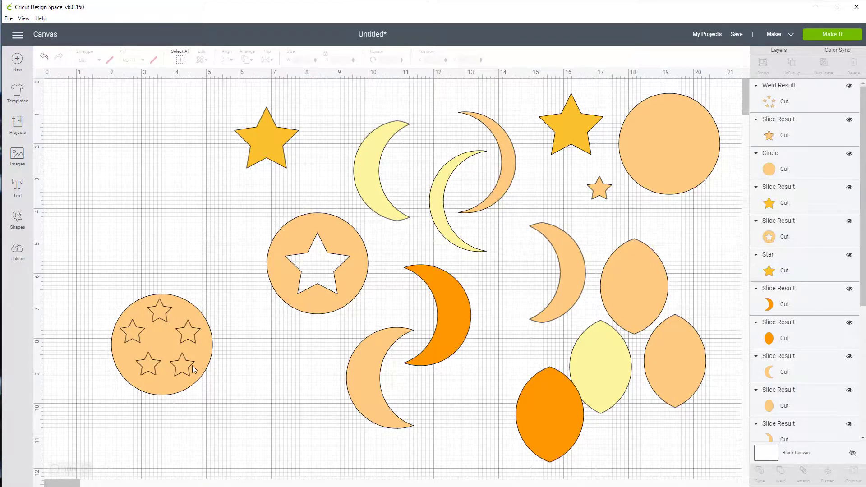
drag(188, 367, 188, 372)
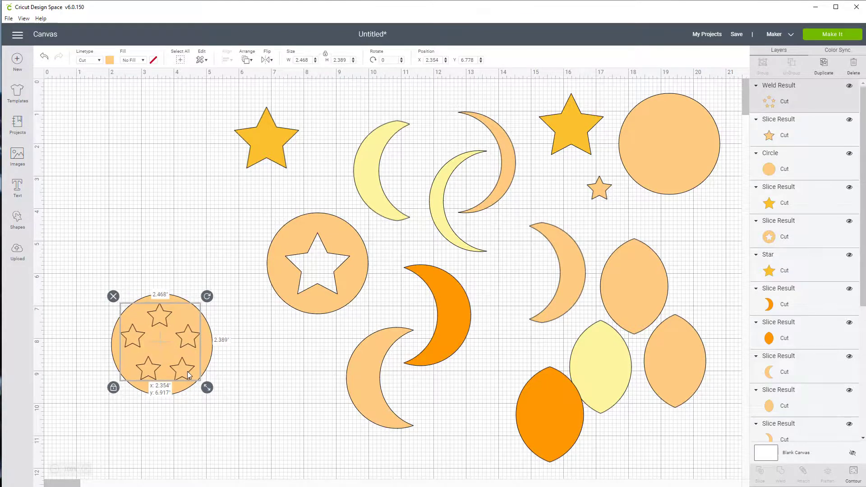
Step: Select the lower-left circle with the welded stars and slice the stars out of it
click(74, 271)
drag(74, 271, 227, 427)
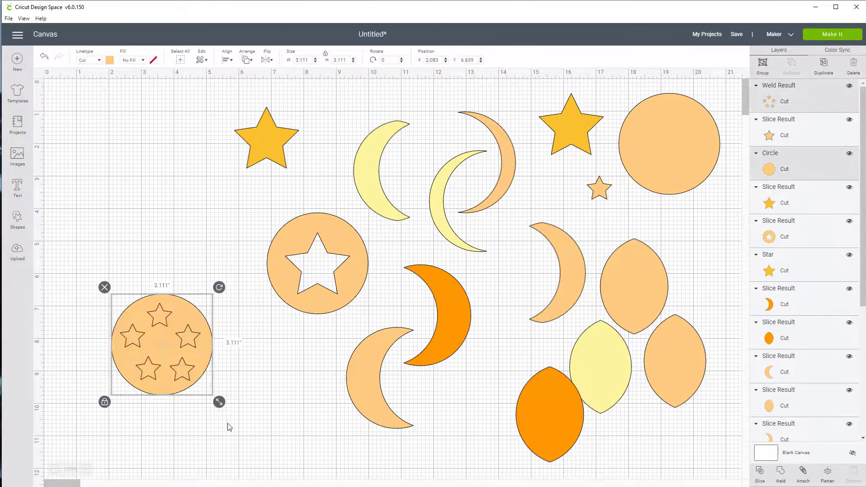
click(760, 474)
Step: Move the two star pieces and the star-holed circle apart from each other
drag(188, 376, 154, 169)
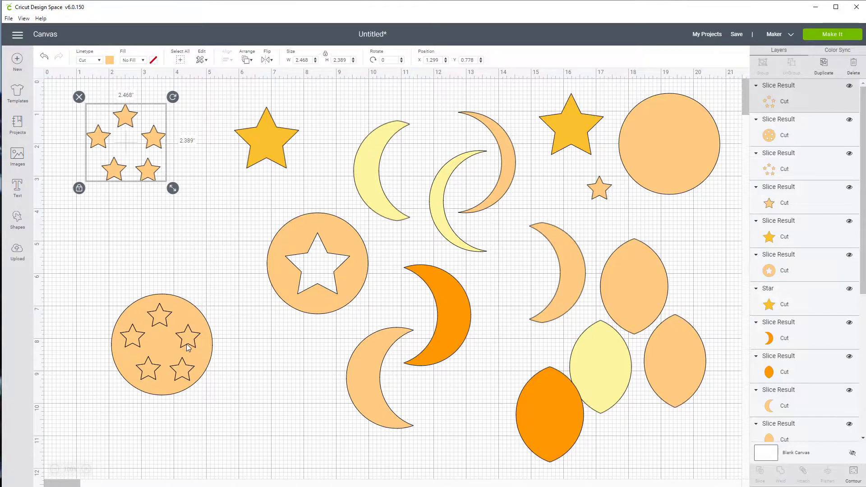
drag(188, 347, 221, 241)
drag(189, 342, 143, 379)
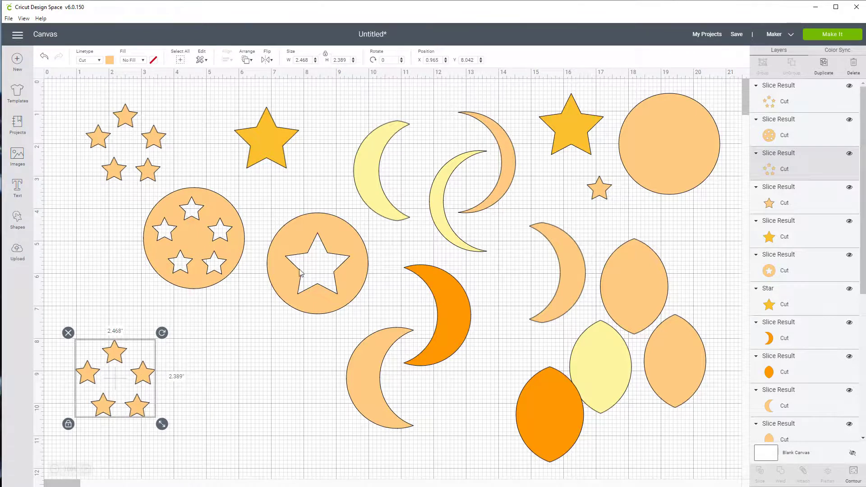